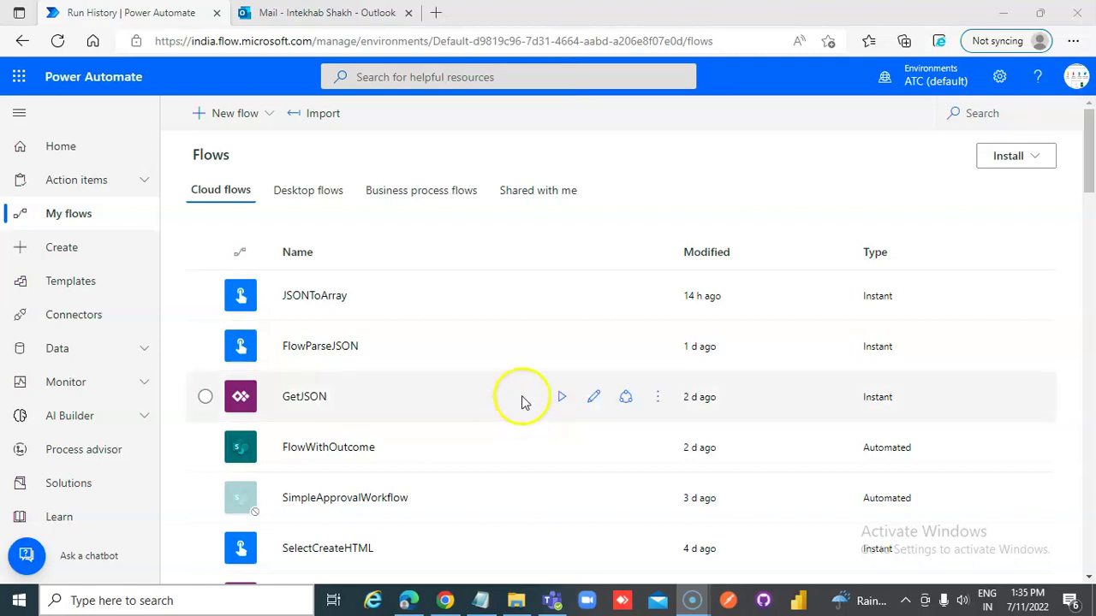
Create an instant cloud flow named FlowCondition using the 'Manually trigger a flow' trigger
left_click(225, 113)
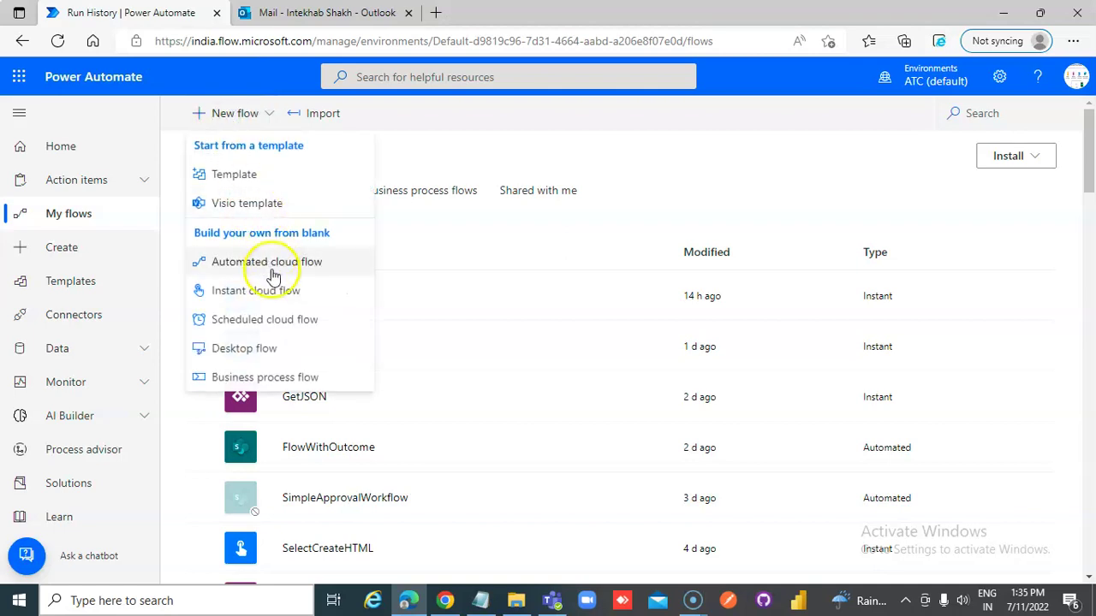
left_click(261, 292)
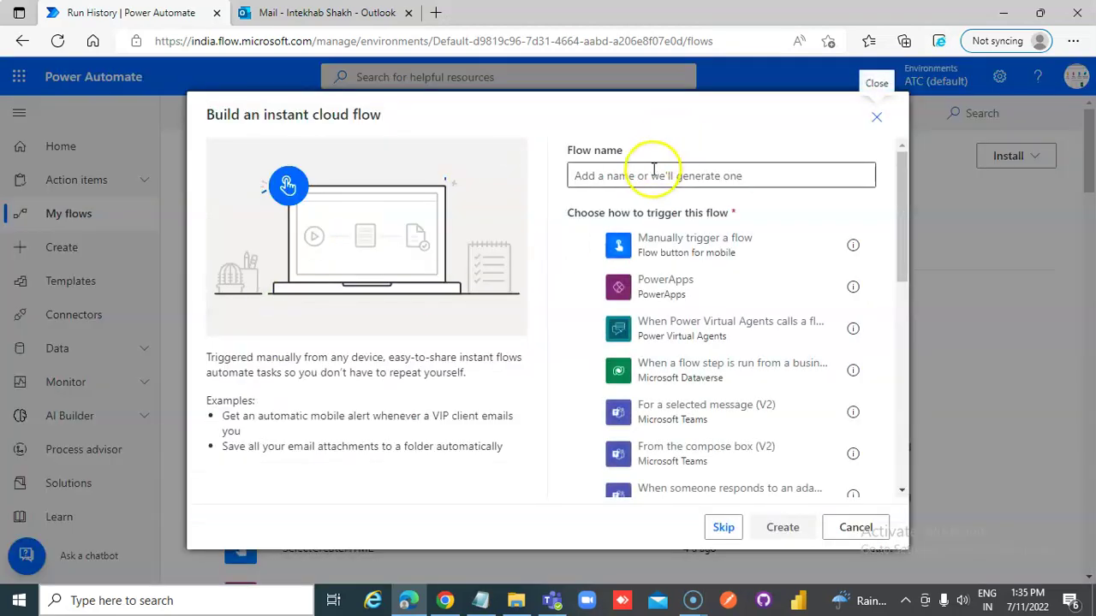
left_click(652, 172)
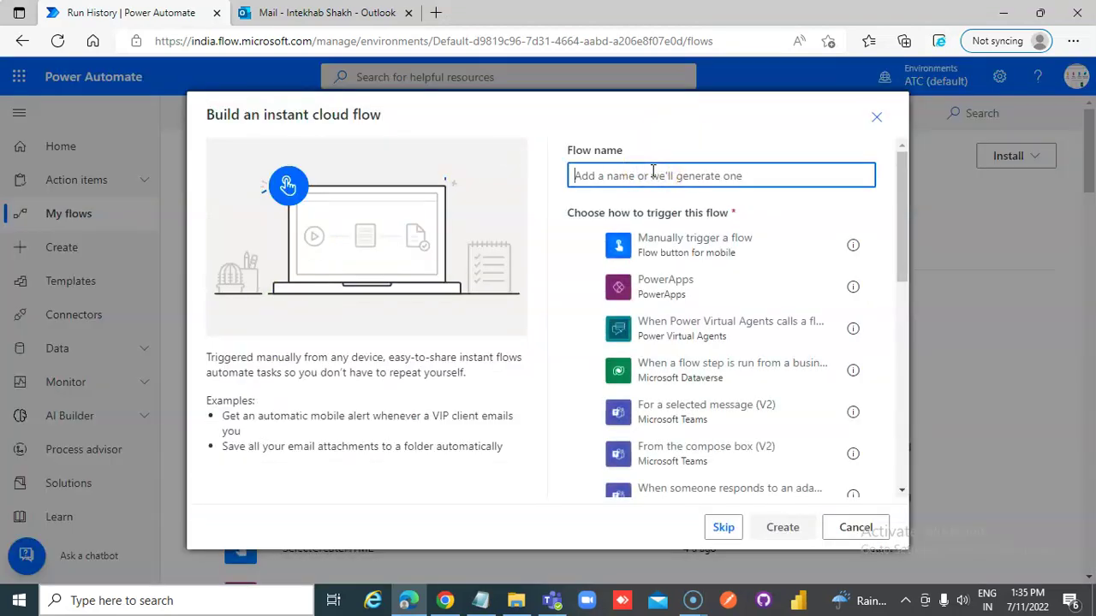
type("FlowCondition")
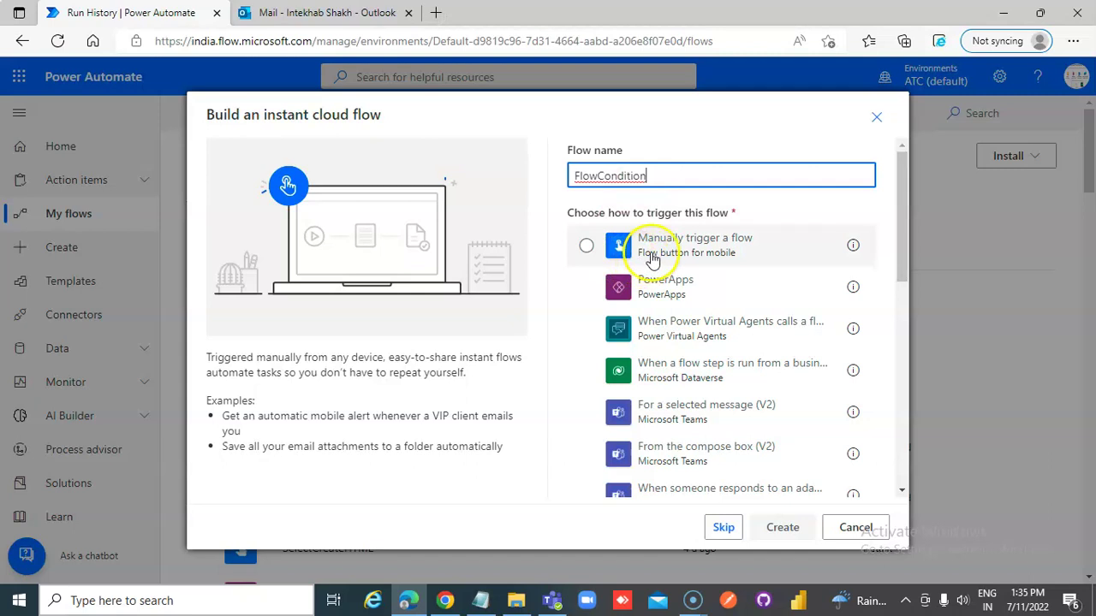
left_click(656, 257)
left_click(792, 527)
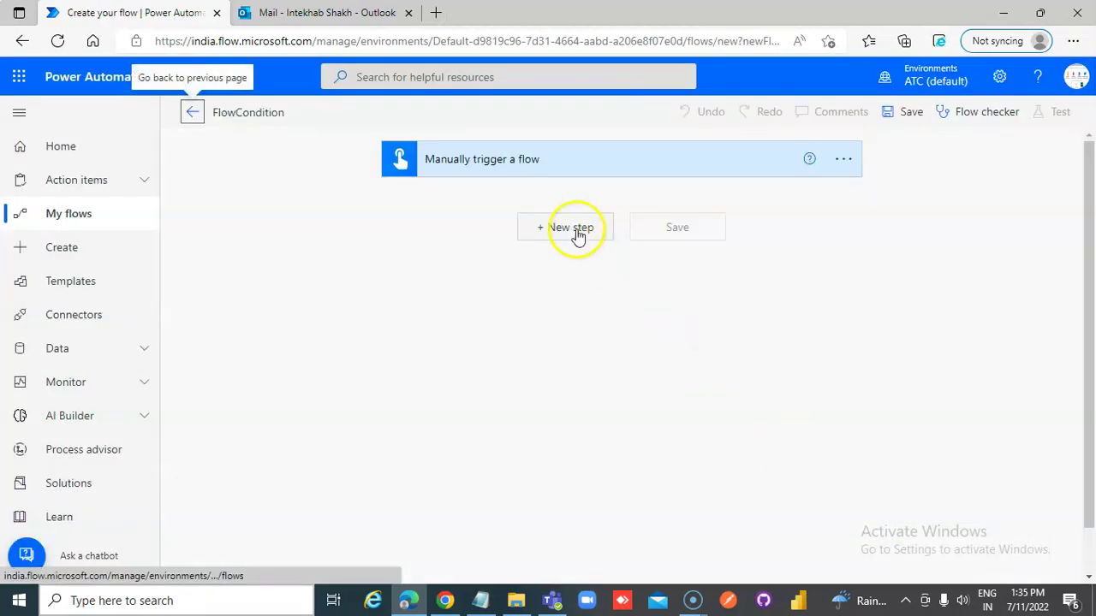
Add an Initialize variable step declaring a Boolean variable named x
left_click(576, 229)
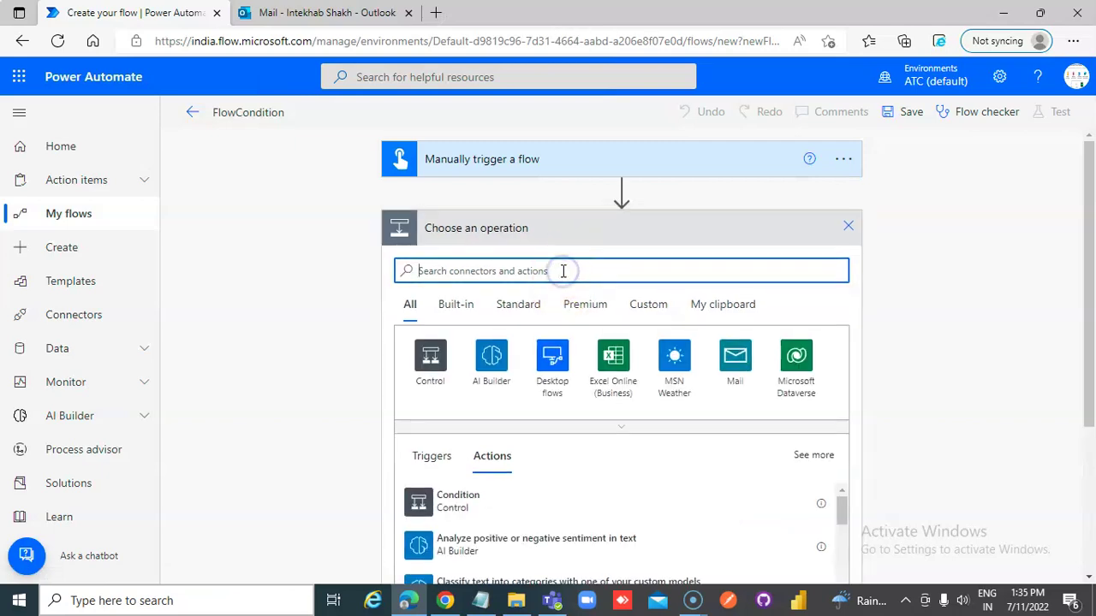
type("Initia")
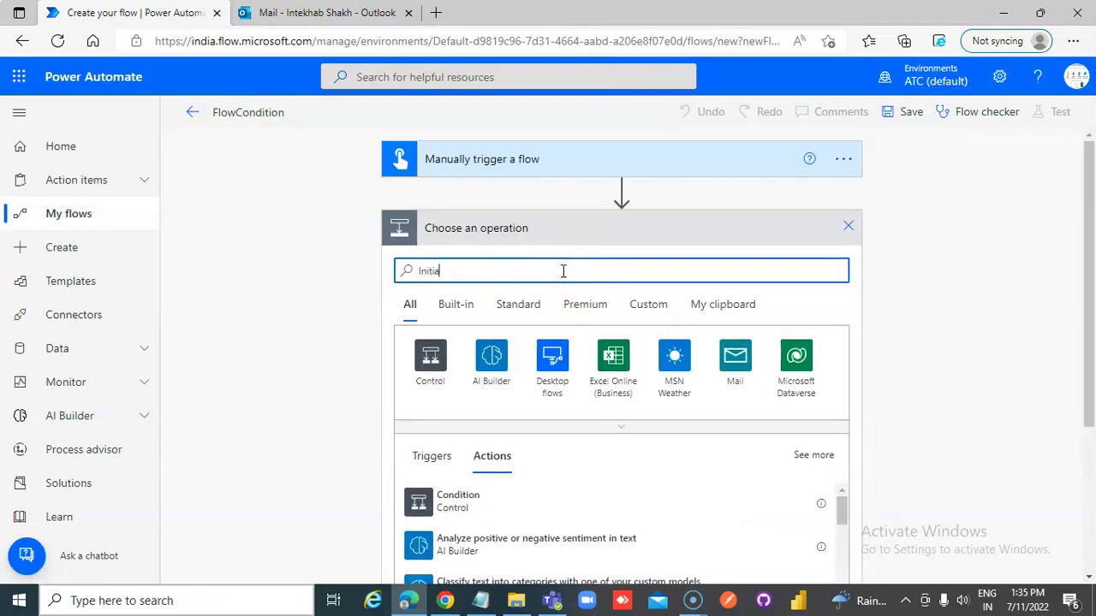
type("ze")
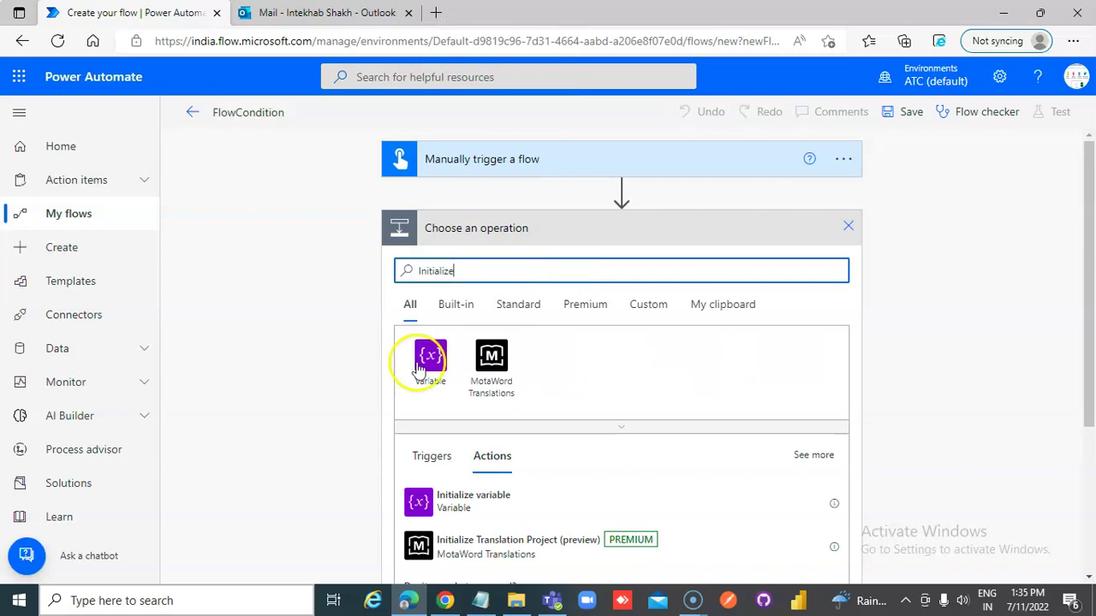
left_click(453, 512)
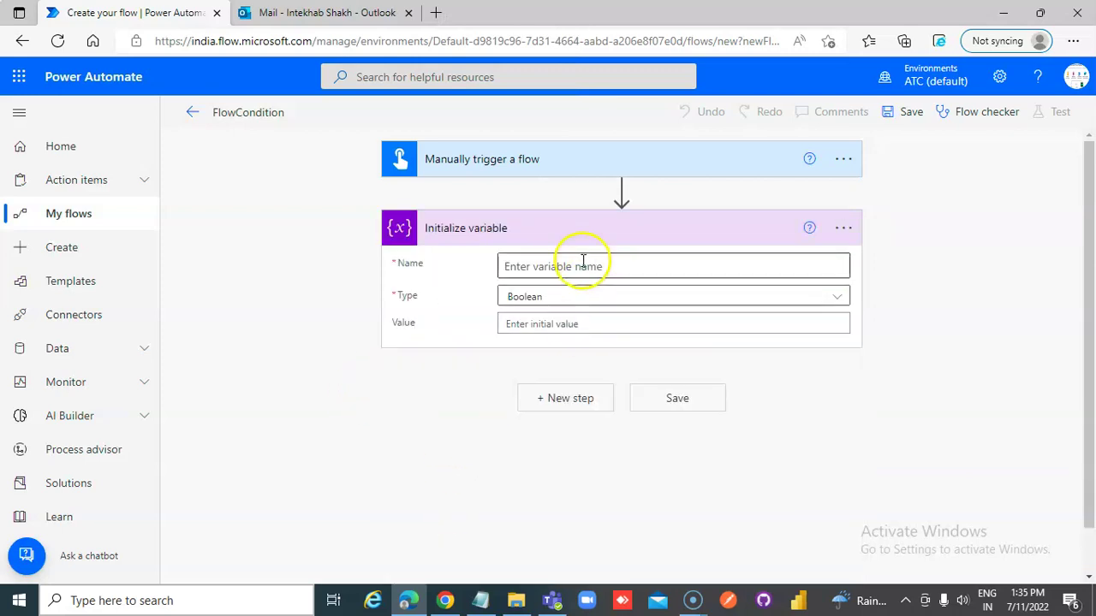
left_click(578, 260)
type("x")
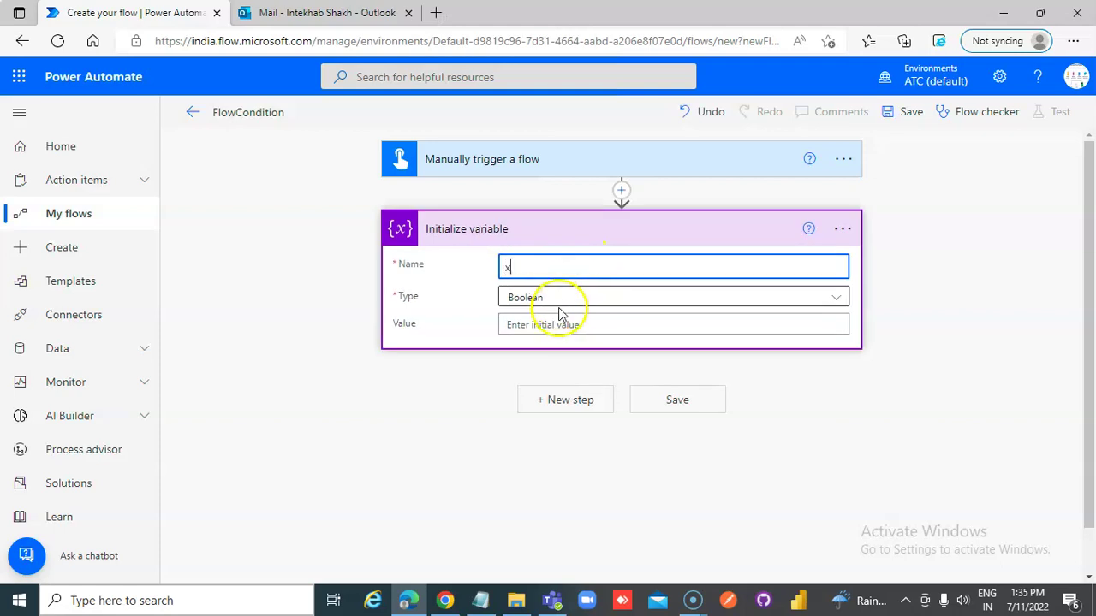
left_click(554, 323)
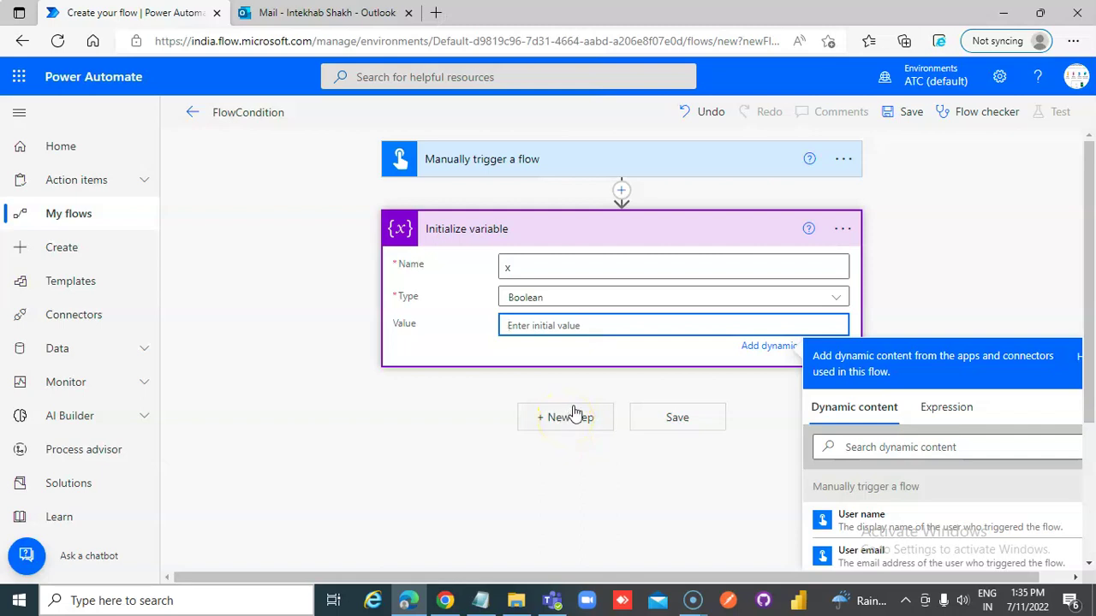
left_click(559, 321)
left_click(571, 417)
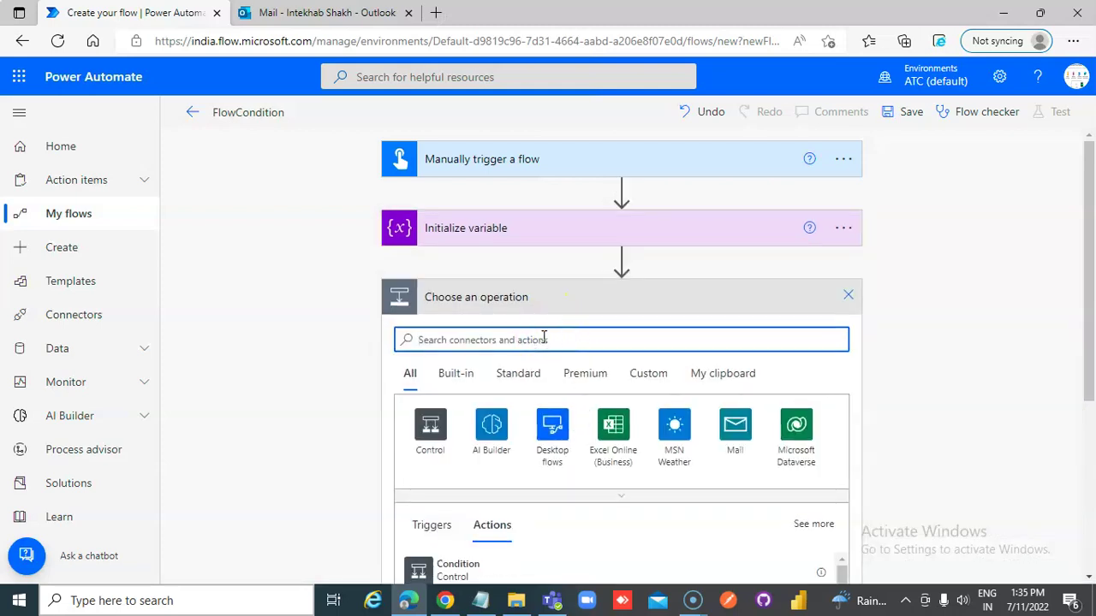
Add a Set variable step that assigns the value true to x
type("set variable")
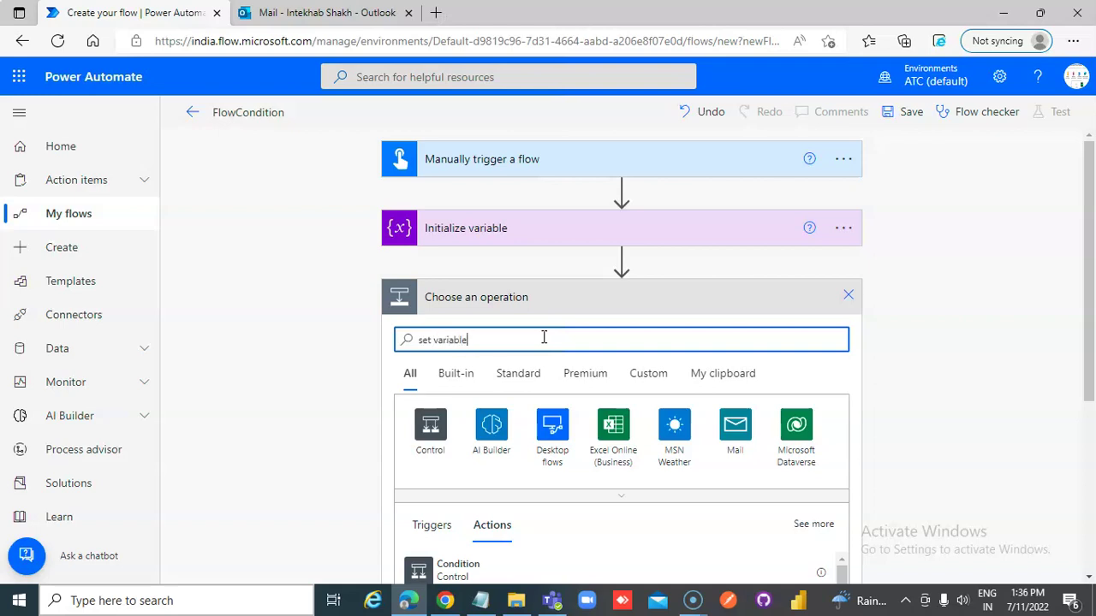
left_click(456, 567)
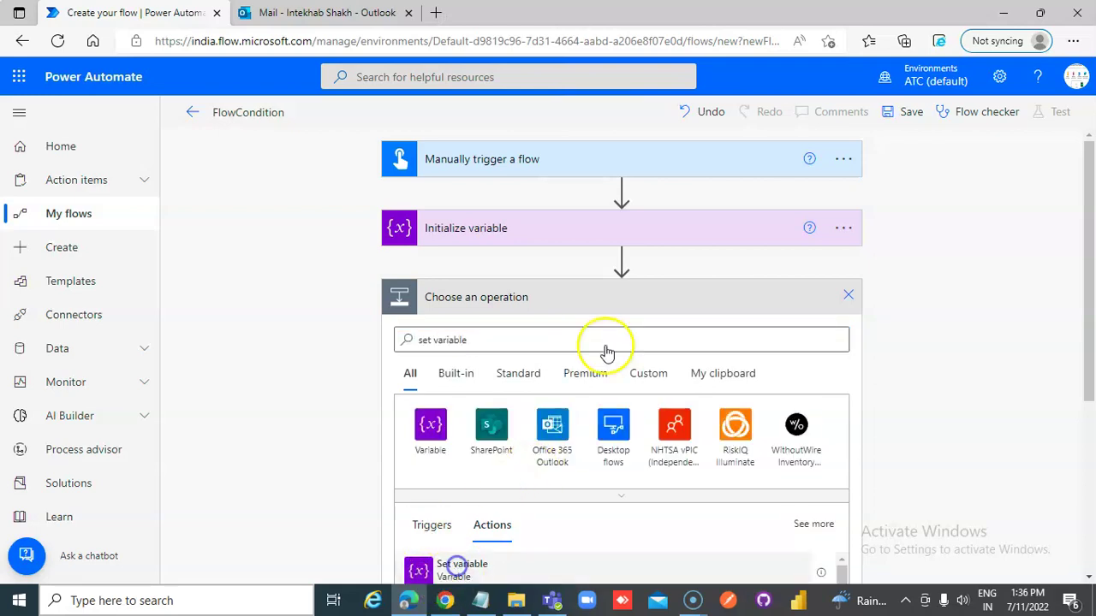
left_click(553, 335)
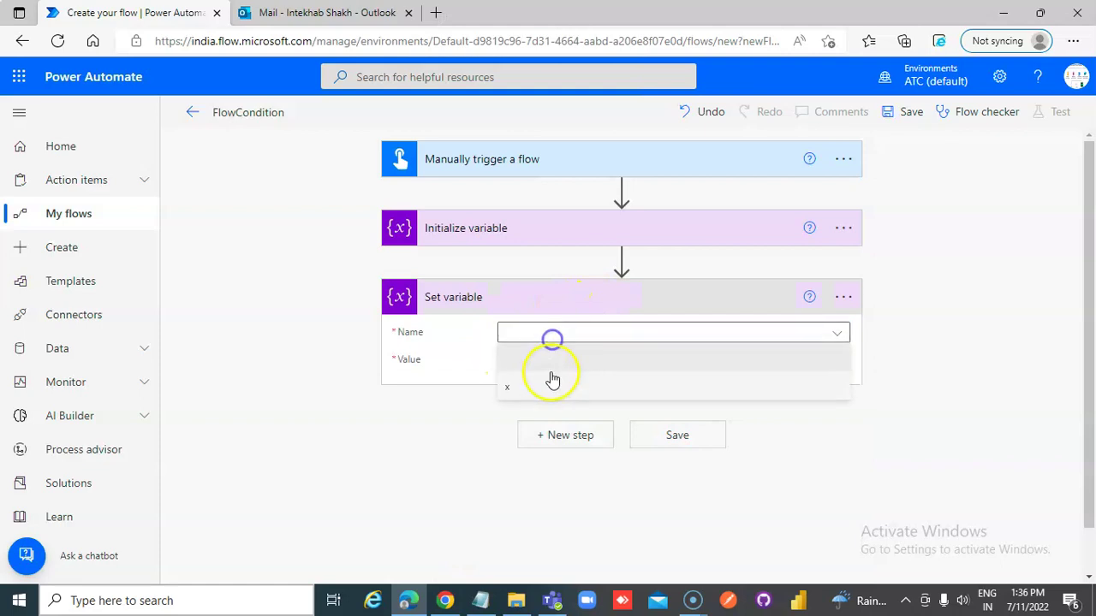
left_click(509, 393)
left_click(545, 363)
type("tru")
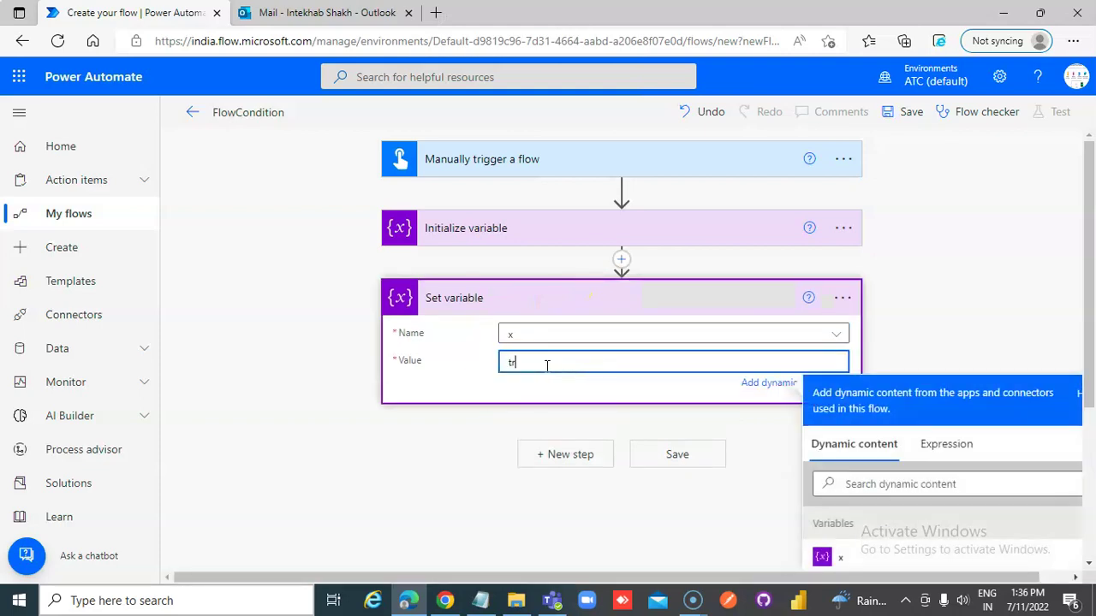
type("e")
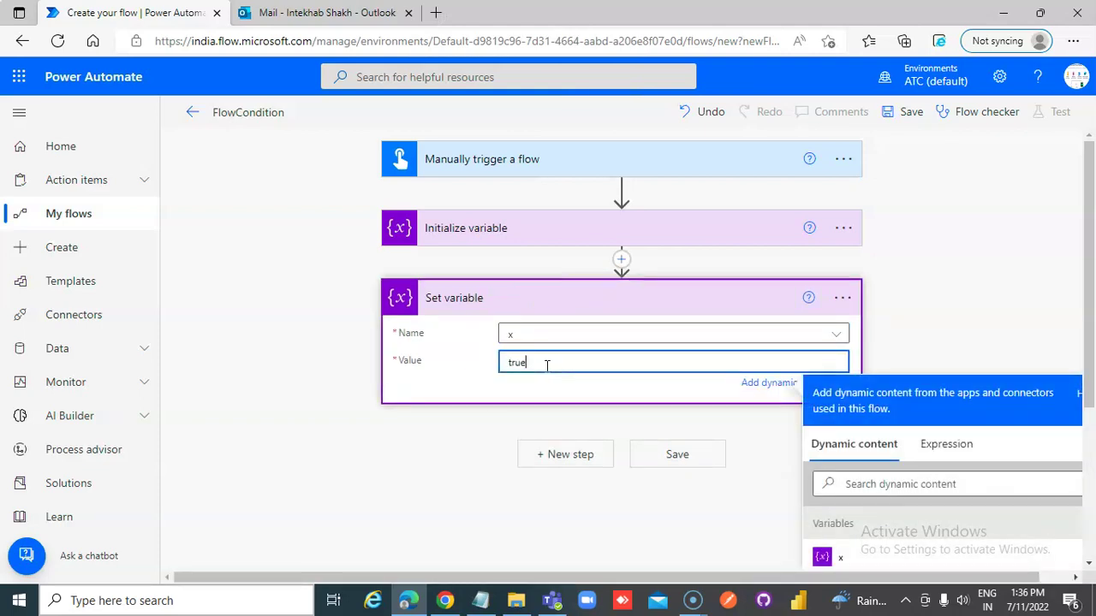
left_click(563, 454)
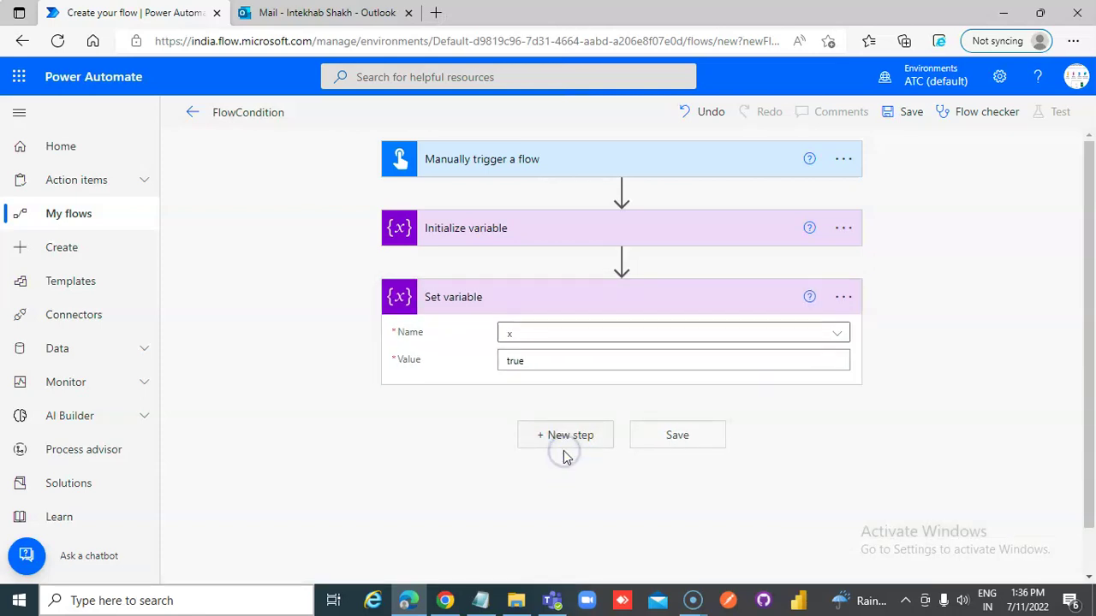
Add a Condition step after the Set variable step
left_click(589, 447)
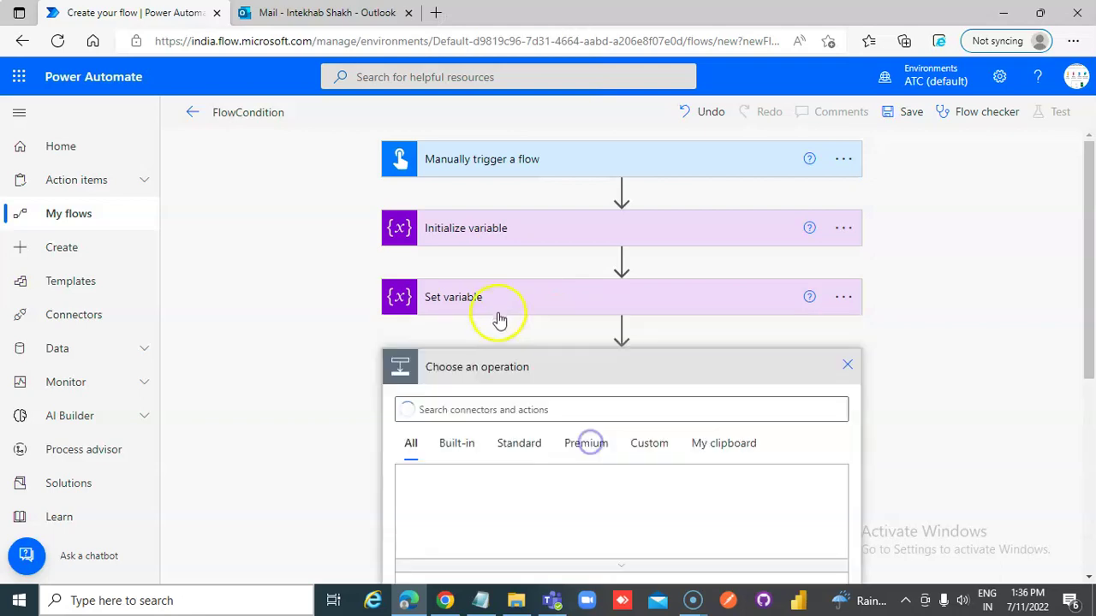
type("co")
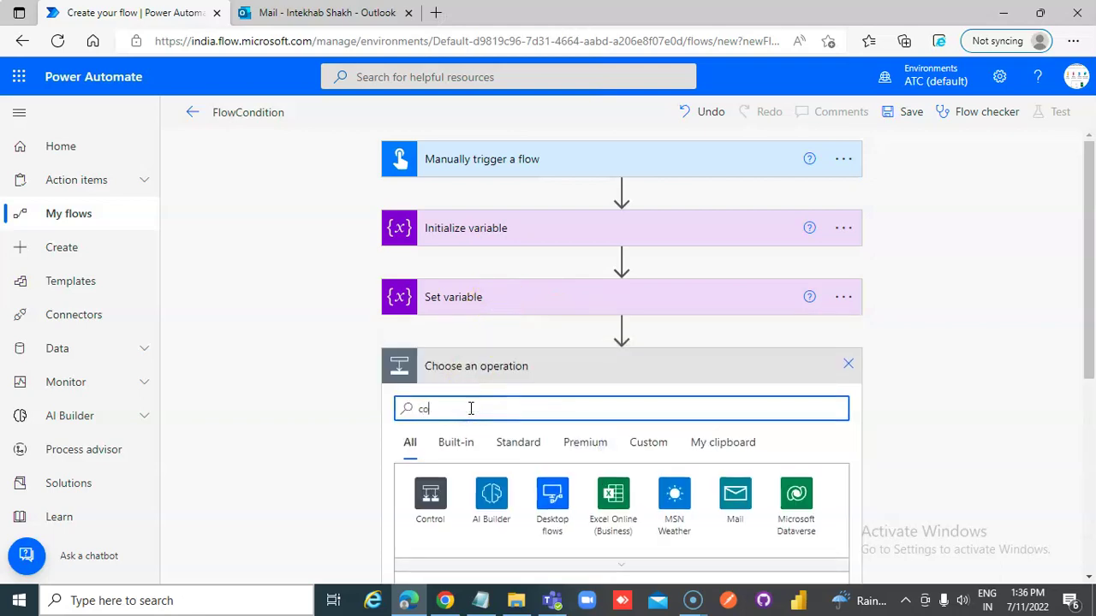
type("ndition")
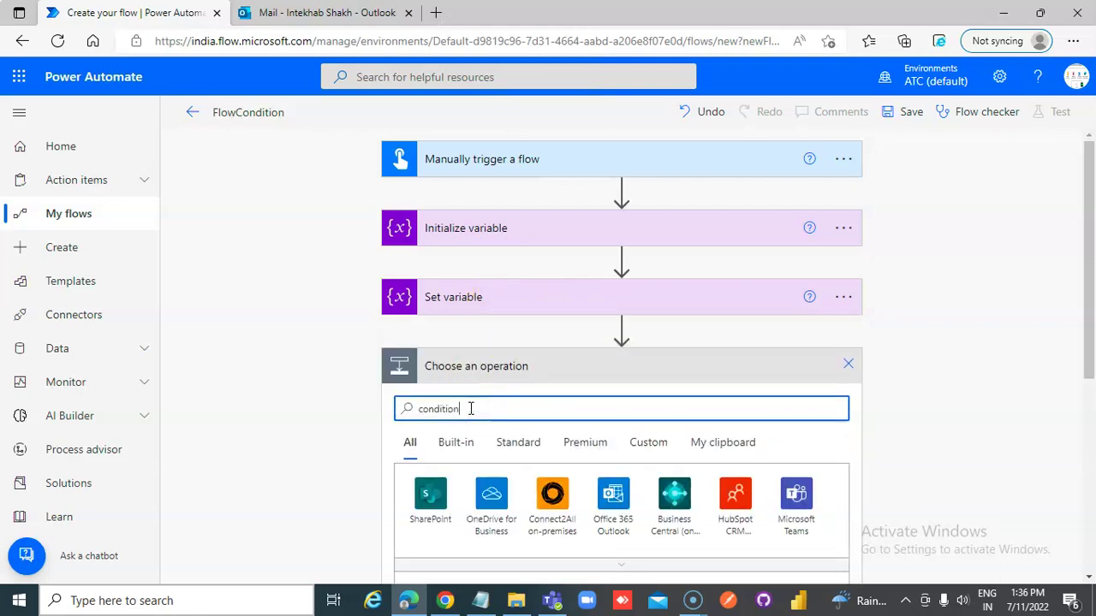
scroll(462, 471, "down", 3)
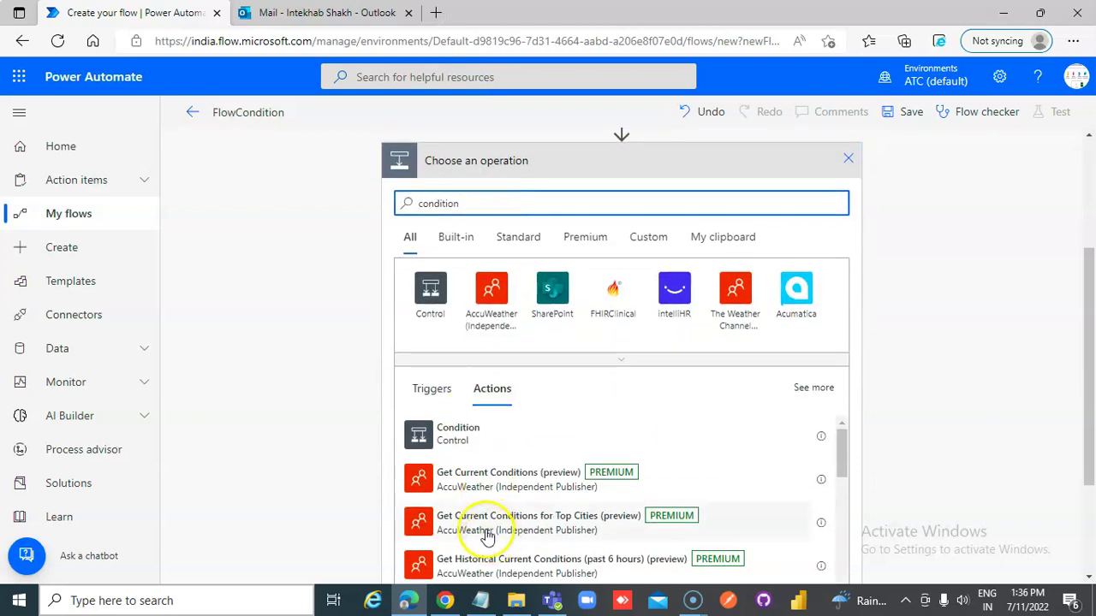
left_click(456, 434)
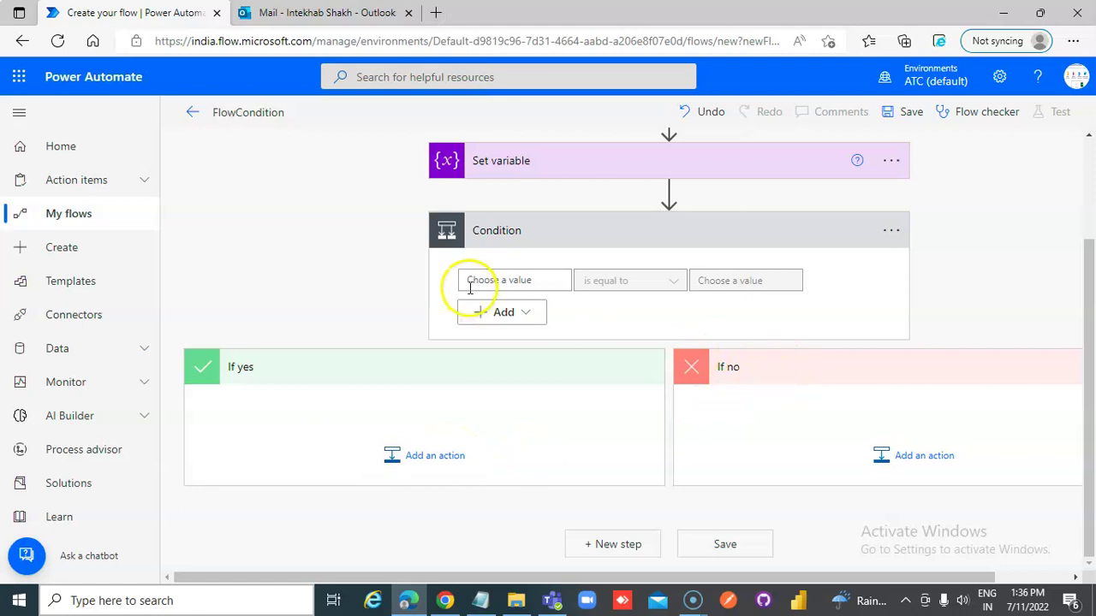
Make the condition test whether x is equal to true
left_click(524, 281)
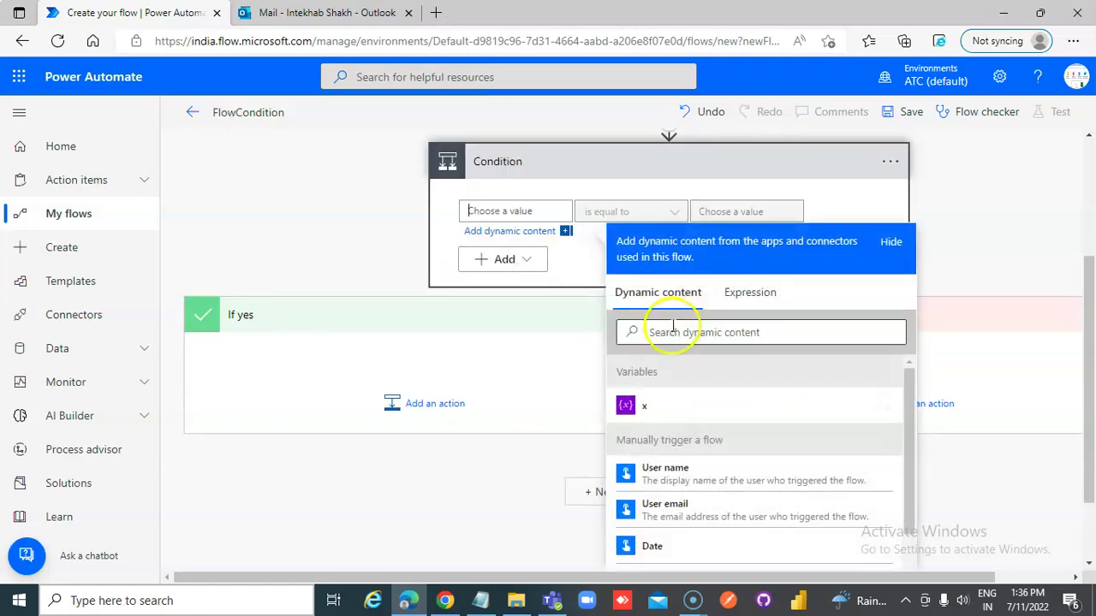
left_click(634, 411)
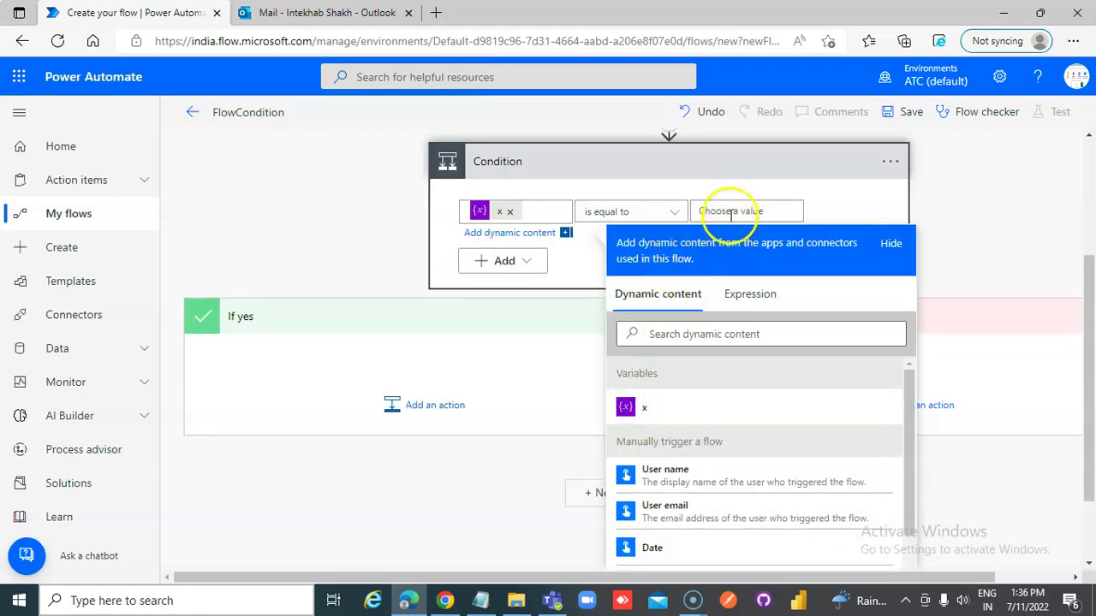
left_click(720, 211)
type("true")
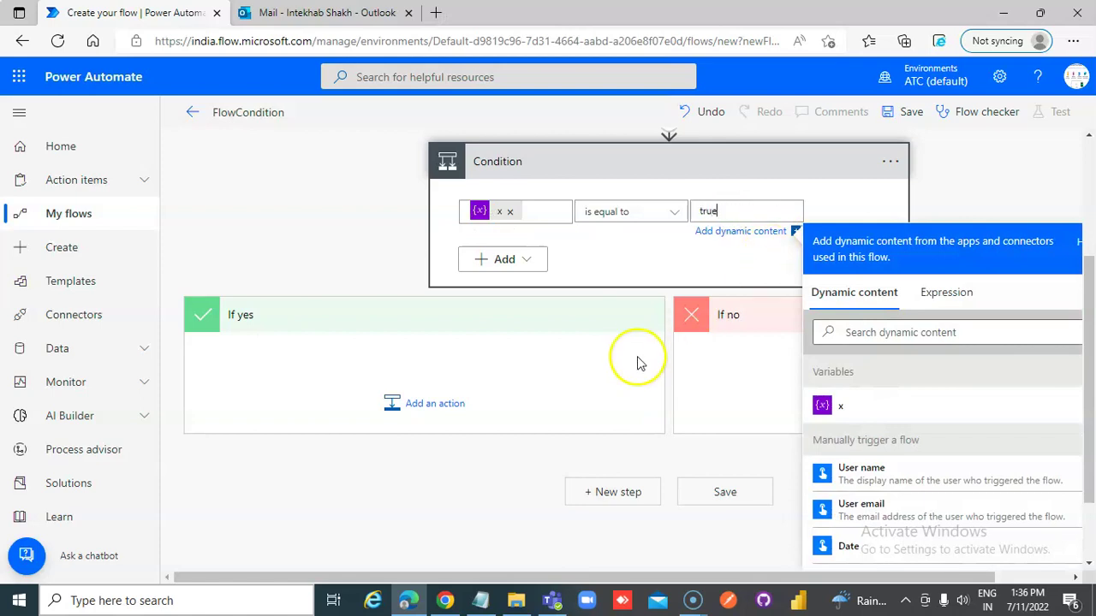
left_click(633, 352)
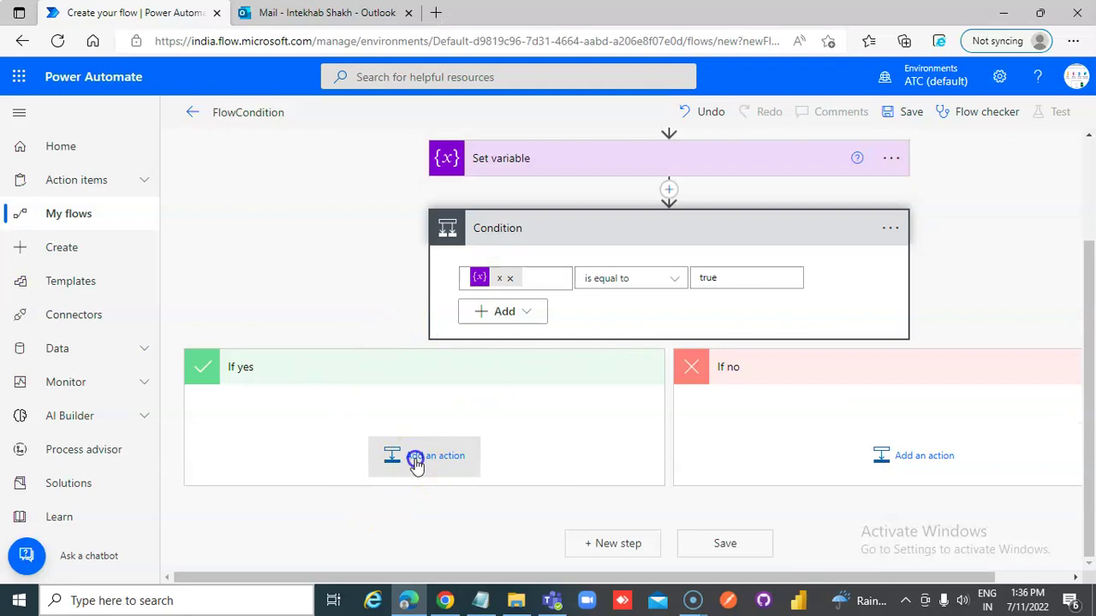
left_click(416, 460)
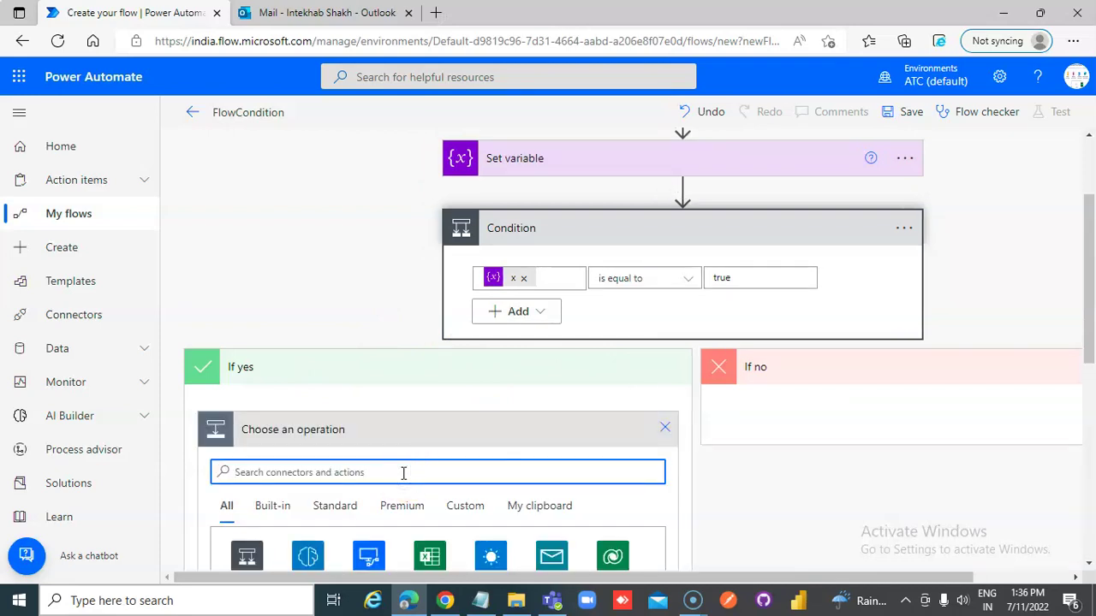
Add a Send an email (V2) action to the If yes branch
type("send an email")
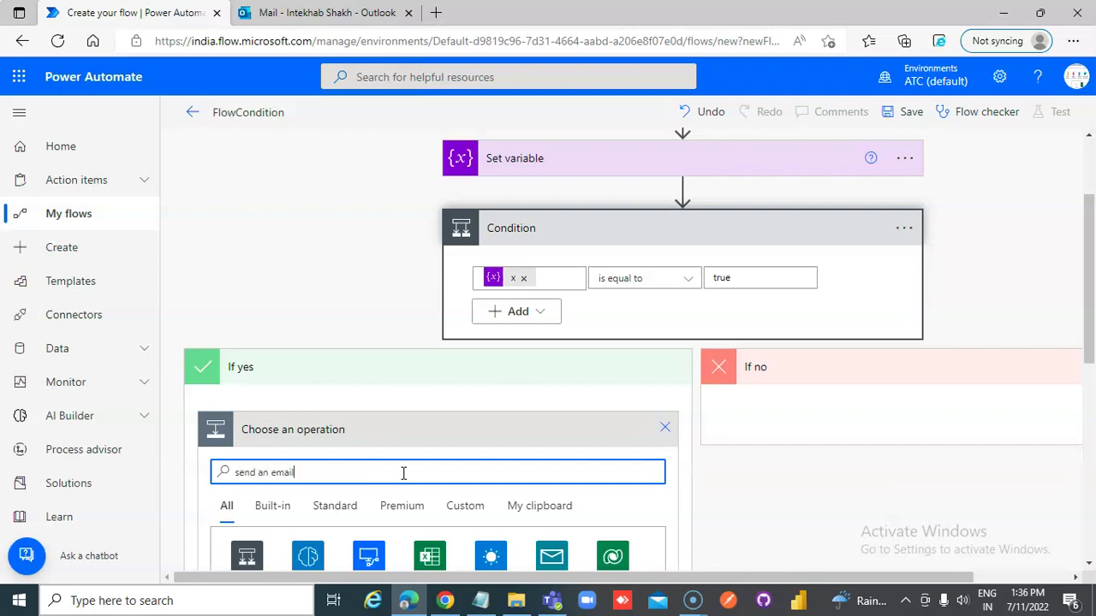
type("(v2")
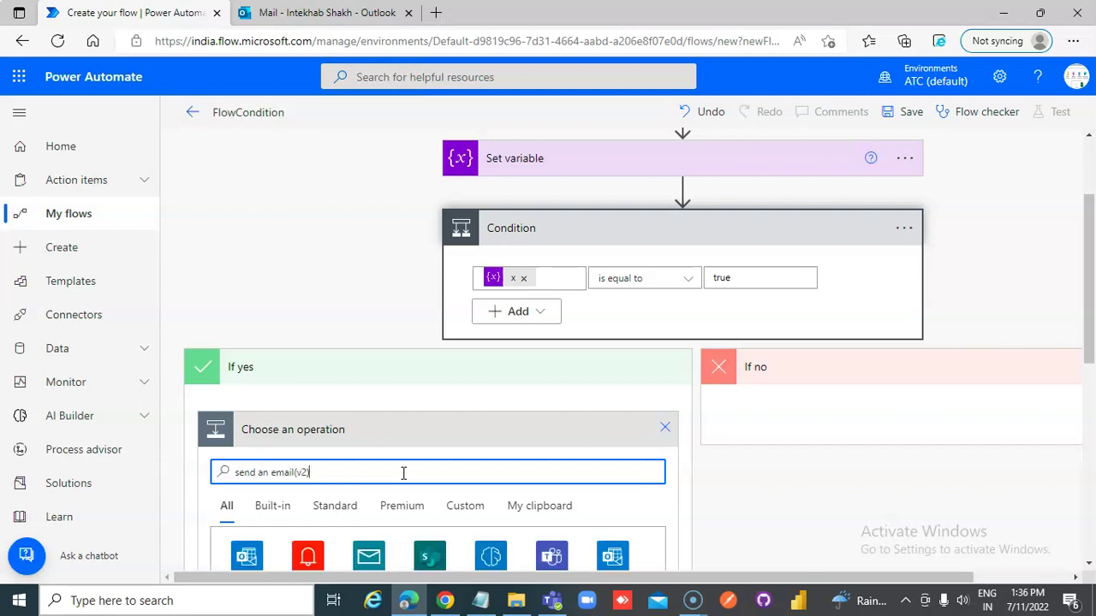
scroll(403, 473, "down", 2)
scroll(357, 552, "down", 1)
left_click(332, 511)
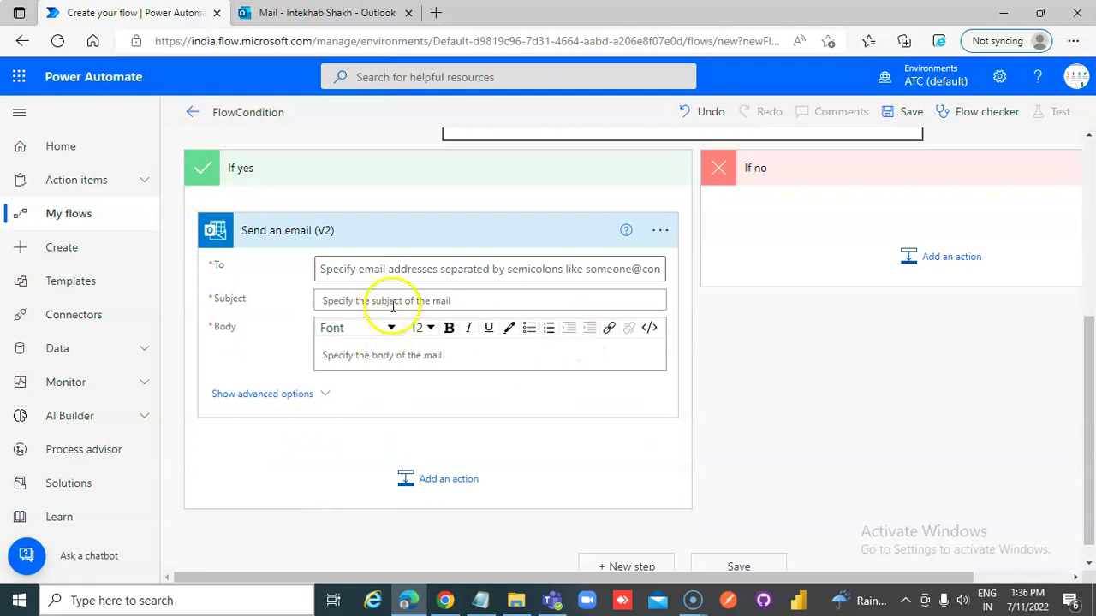
Enter subject 'This is if yes loop' and body text 'Value of x is'
left_click(391, 302)
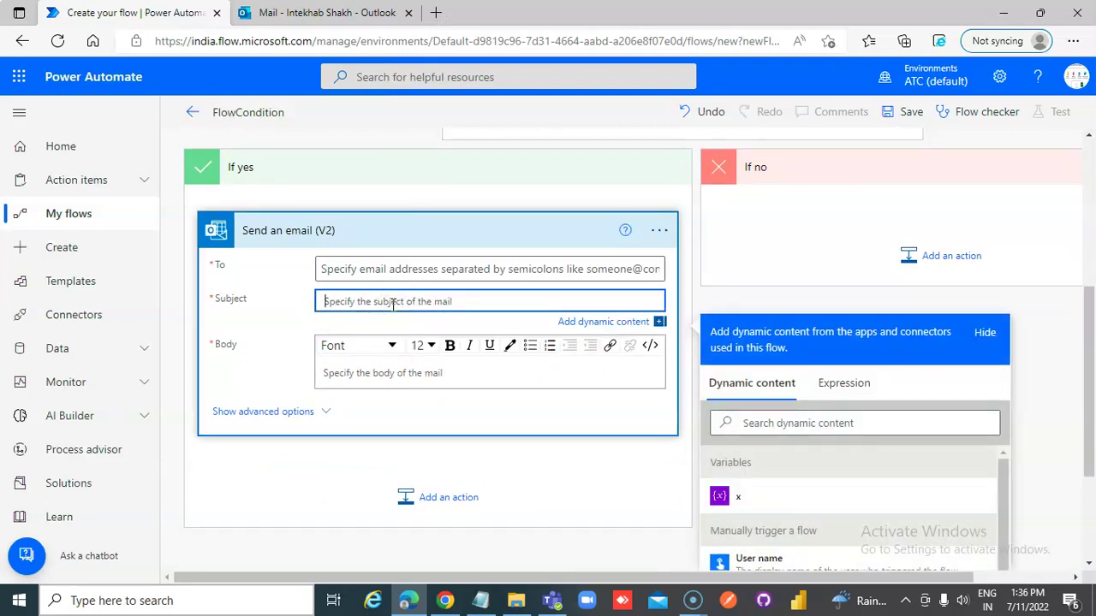
type("This is if yes loop")
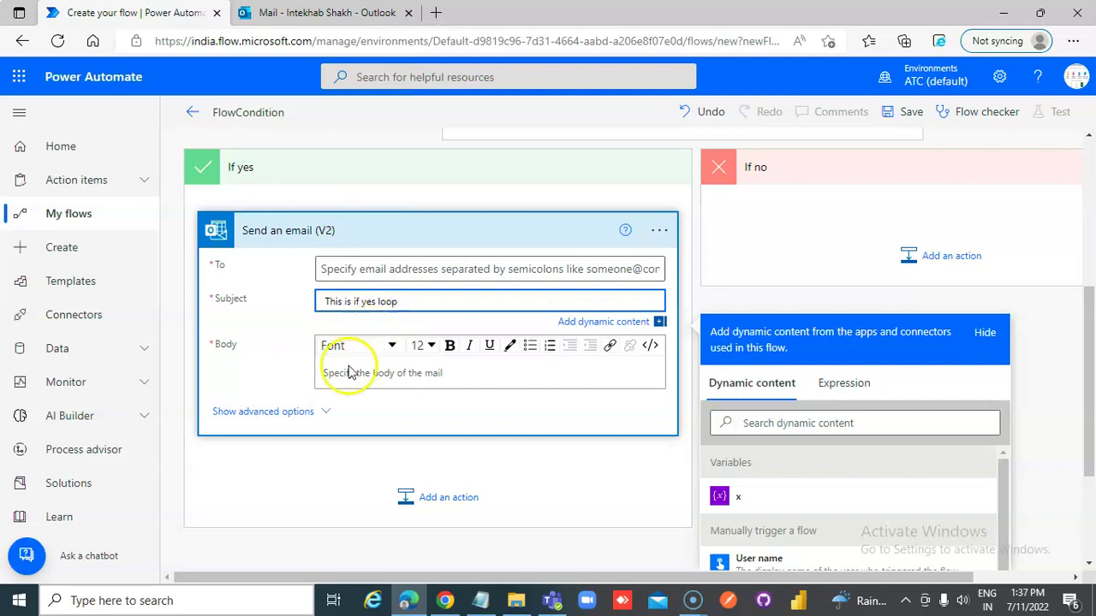
left_click(346, 370)
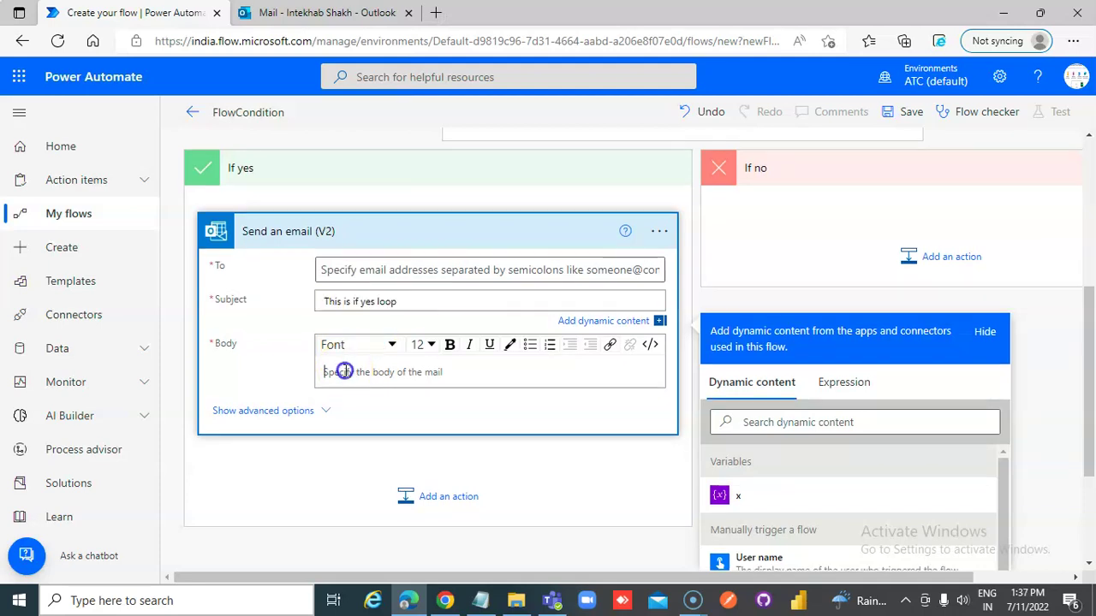
type("Value of x is")
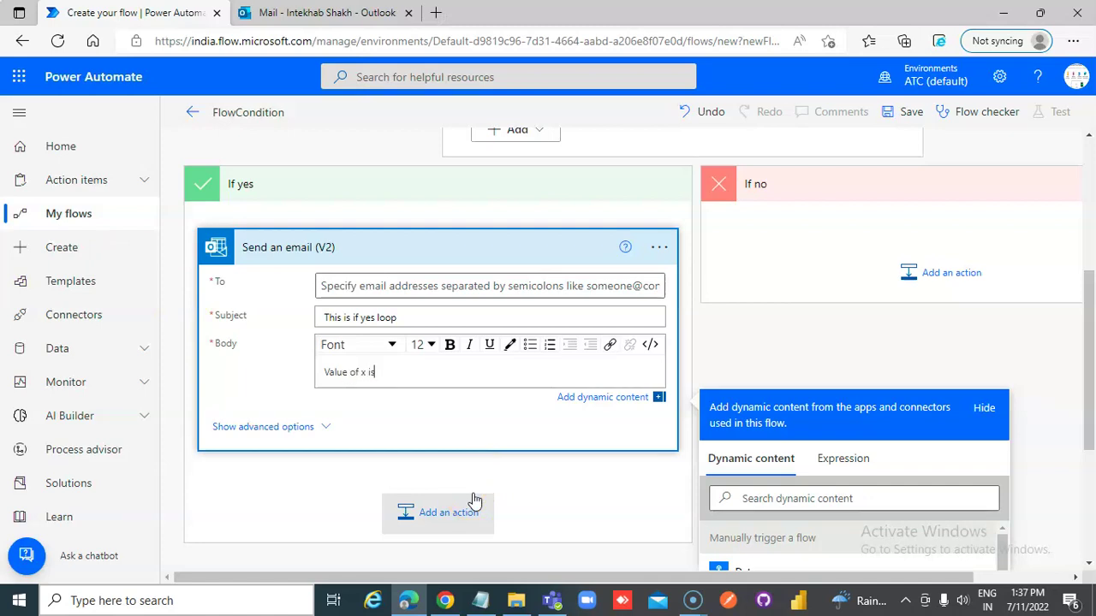
Try inserting x into the body as an expression, dismissing the invalid-expression warning
scroll(801, 533, "down", 1)
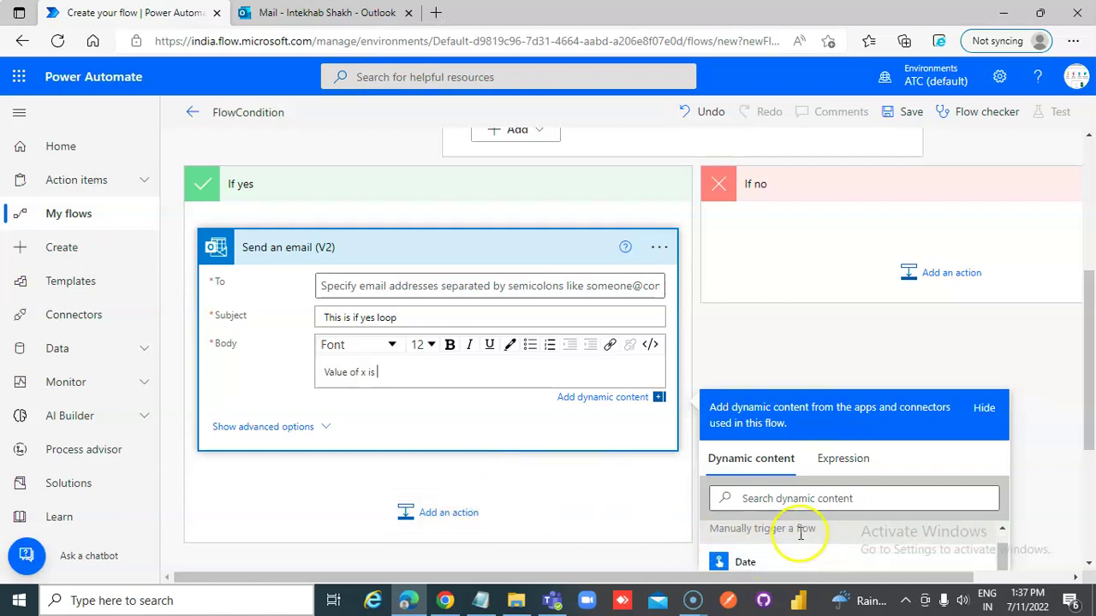
left_click_drag(1084, 394, 1087, 471)
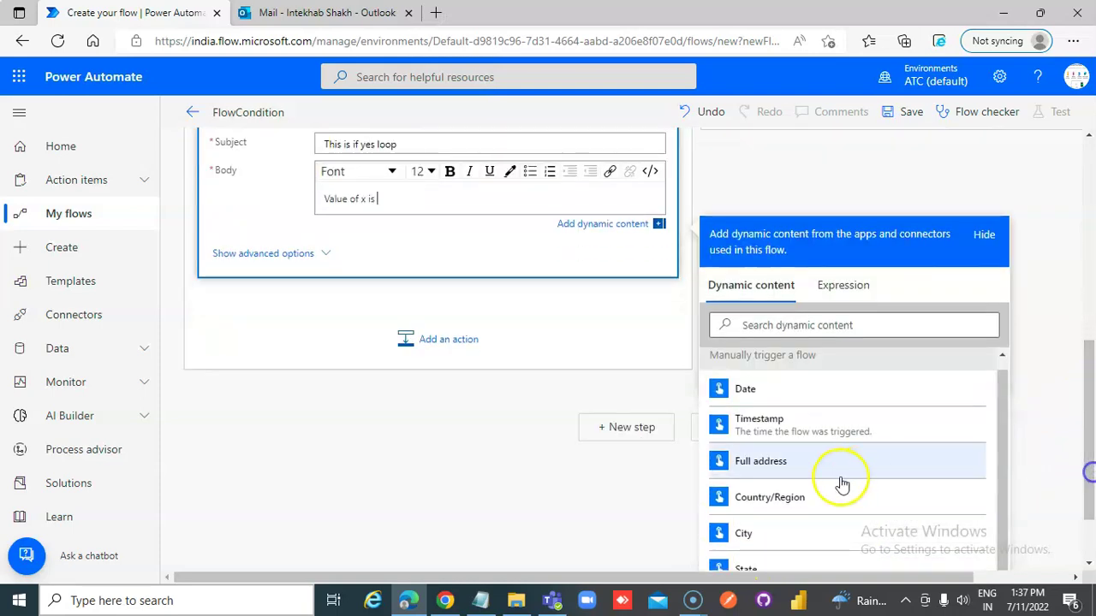
left_click(837, 285)
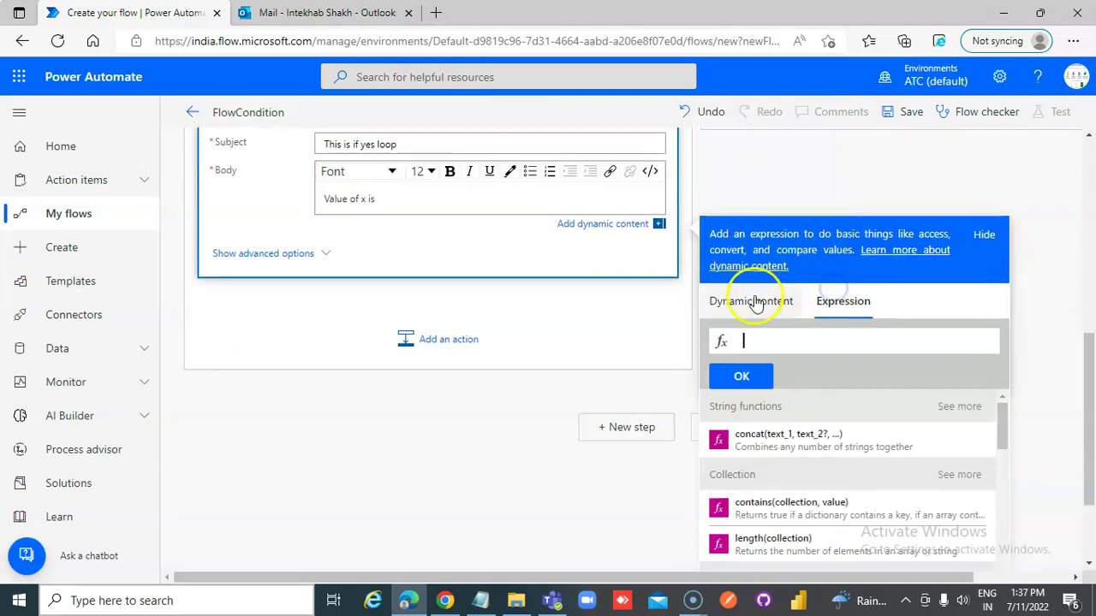
left_click(755, 302)
scroll(773, 403, "up", 3)
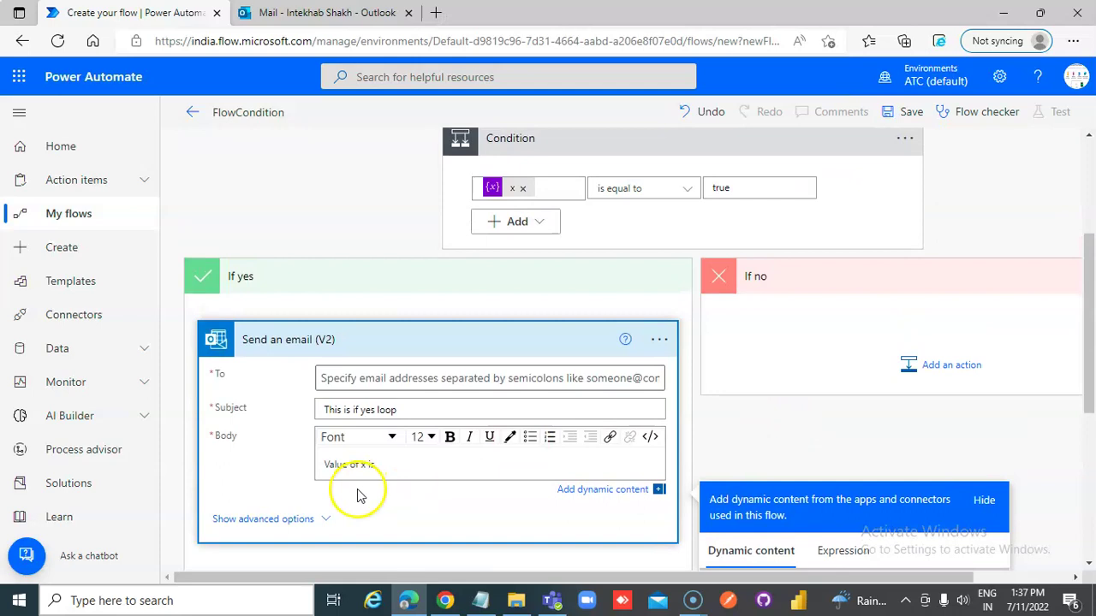
left_click(432, 463)
scroll(531, 467, "down", 2)
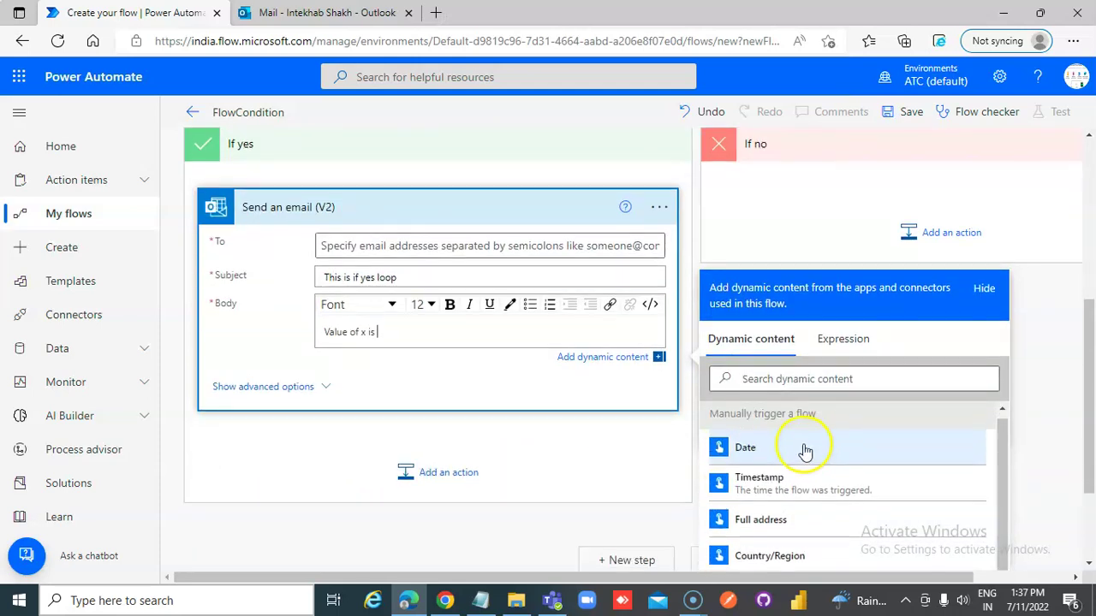
scroll(805, 451, "down", 2)
scroll(809, 462, "down", 1)
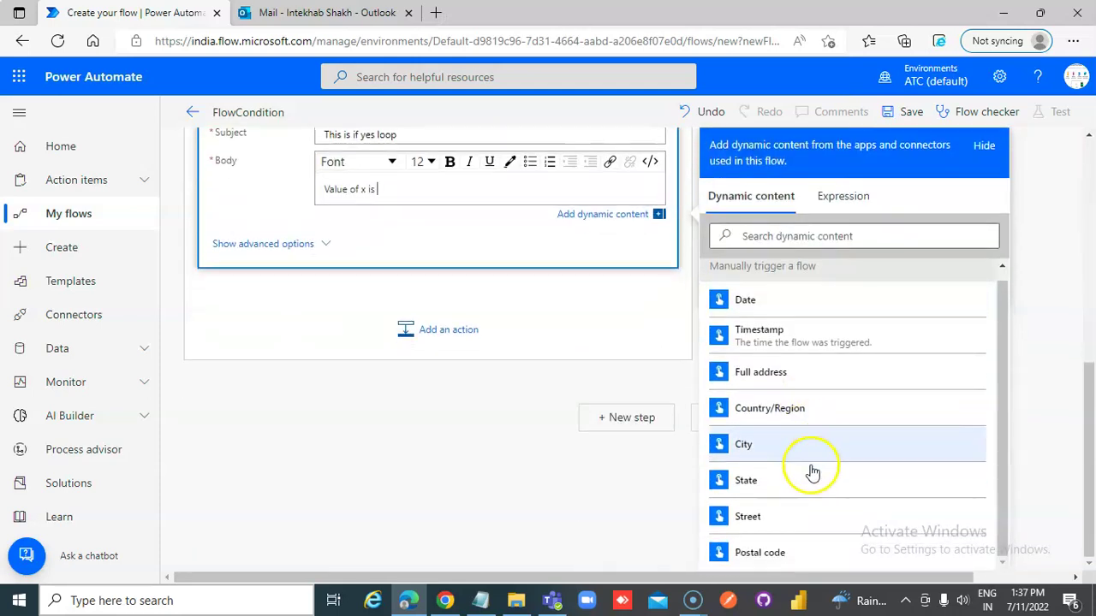
scroll(819, 421, "up", 4)
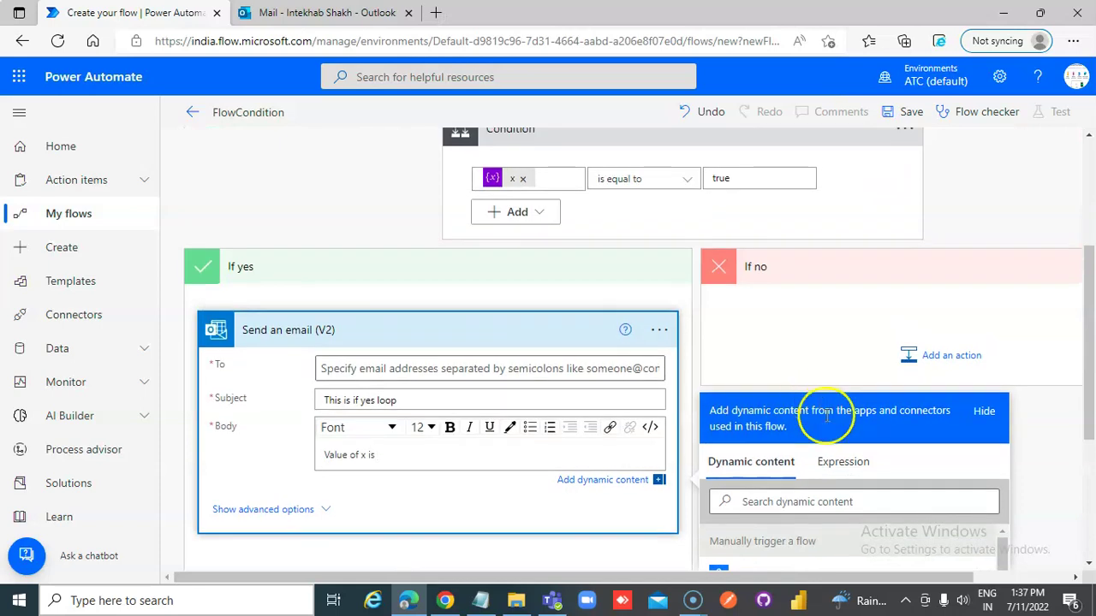
left_click(845, 461)
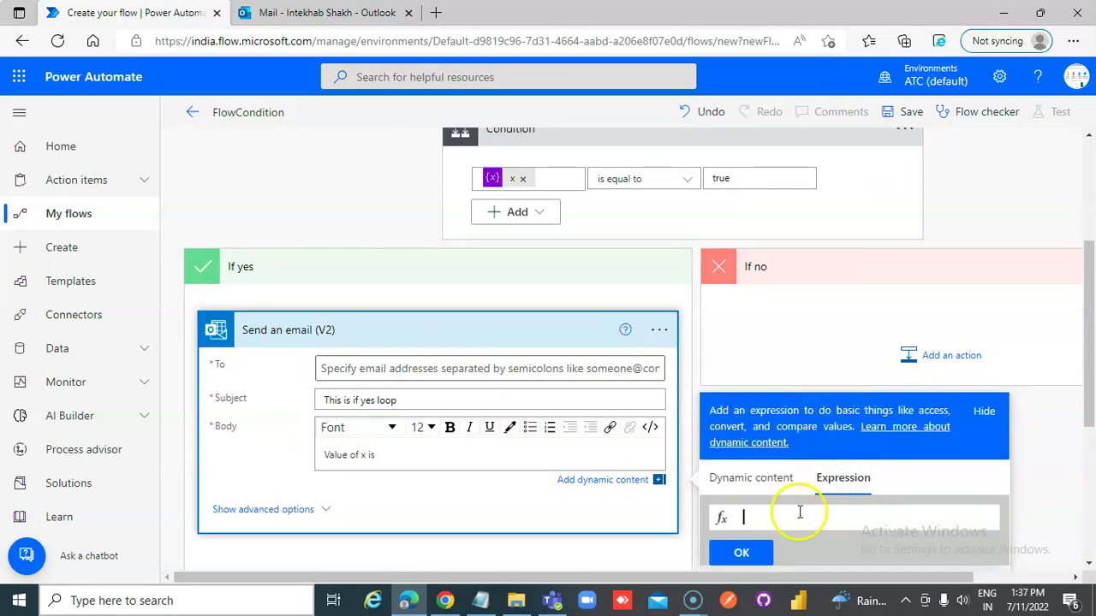
type("x")
left_click(721, 558)
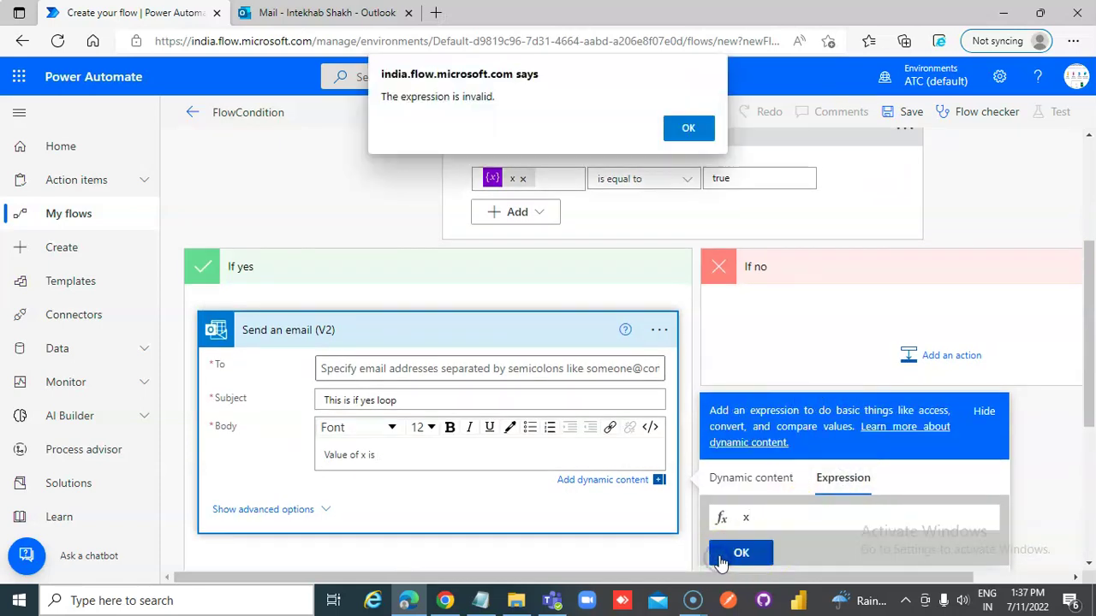
left_click(688, 130)
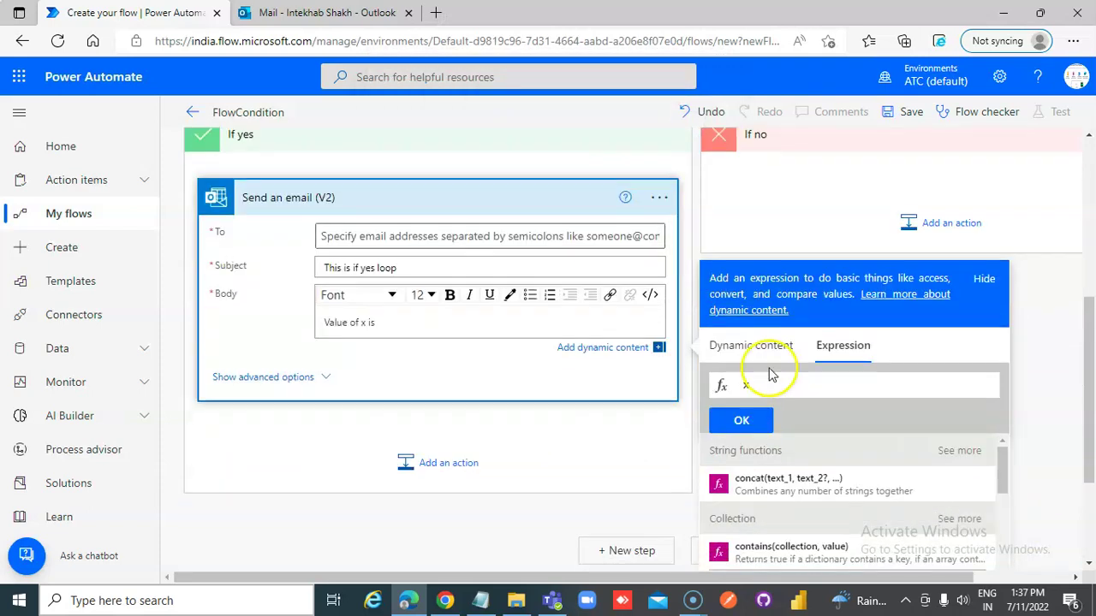
Rebuild the expression from variable x, then remove that token from the body
left_click(761, 346)
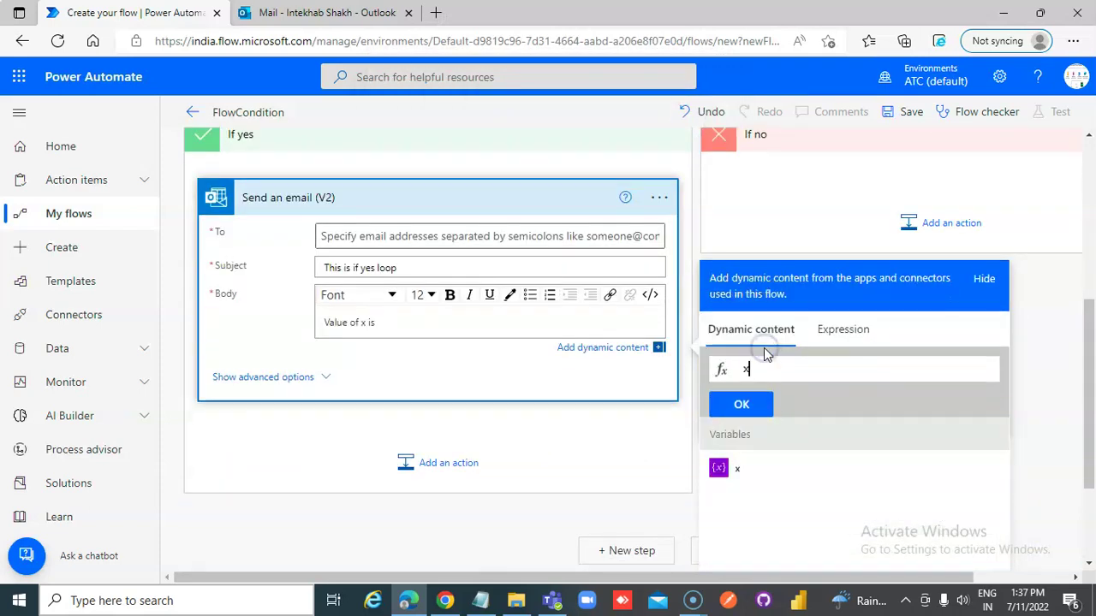
left_click(751, 475)
left_click(742, 471)
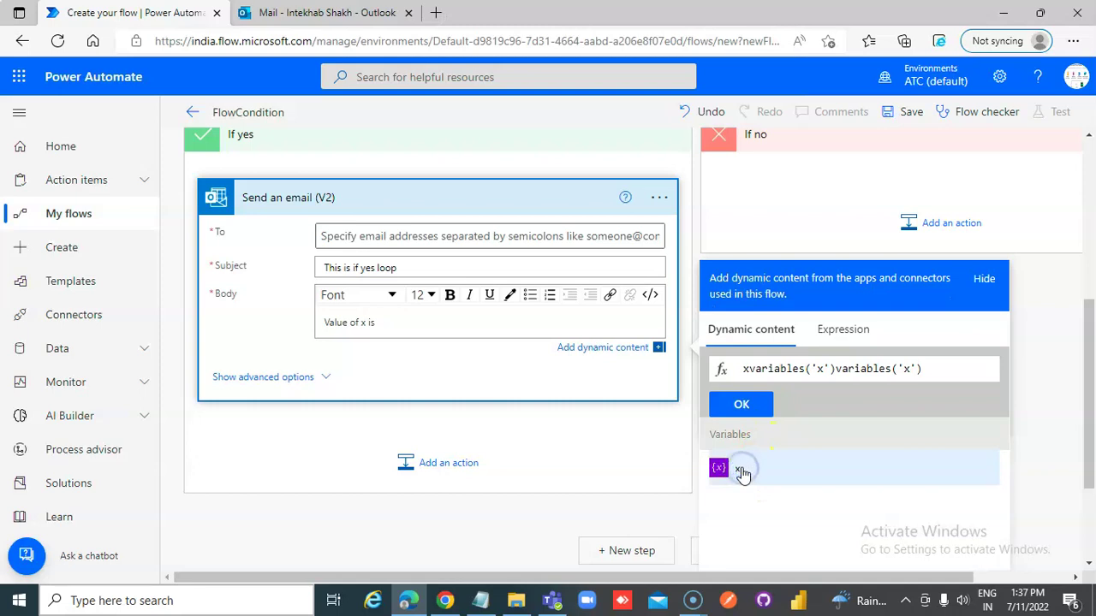
left_click_drag(924, 368, 685, 377)
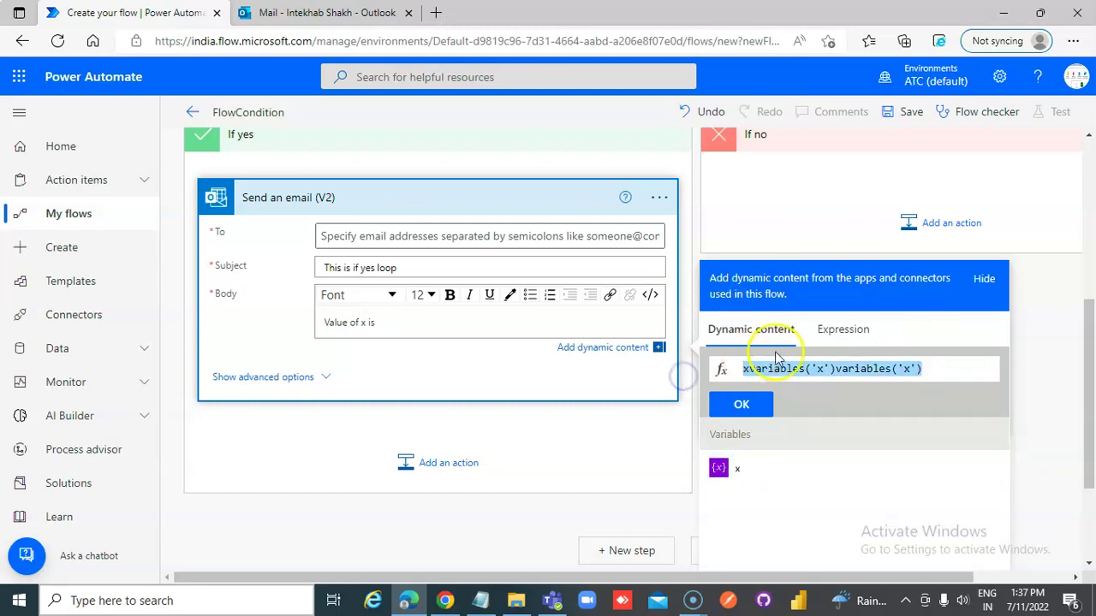
key("BackSpace")
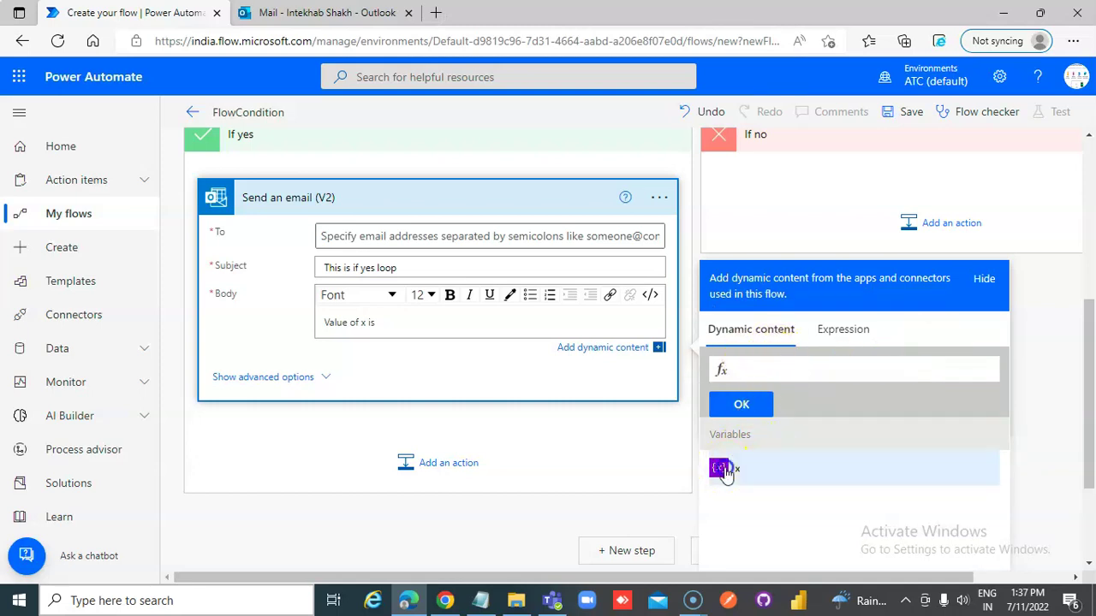
left_click(721, 471)
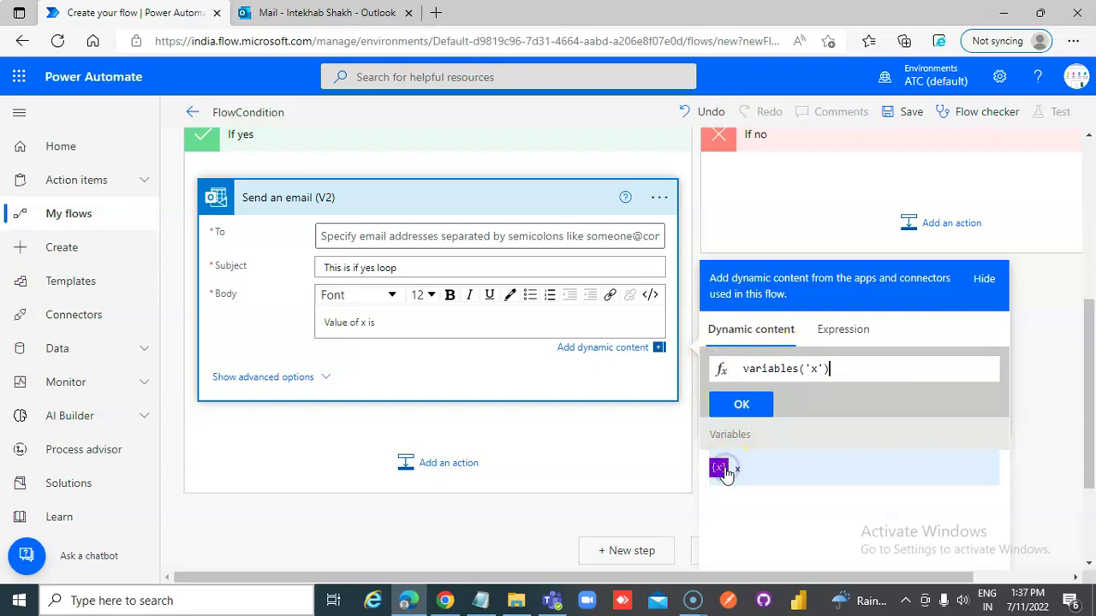
left_click(744, 407)
left_click(463, 325)
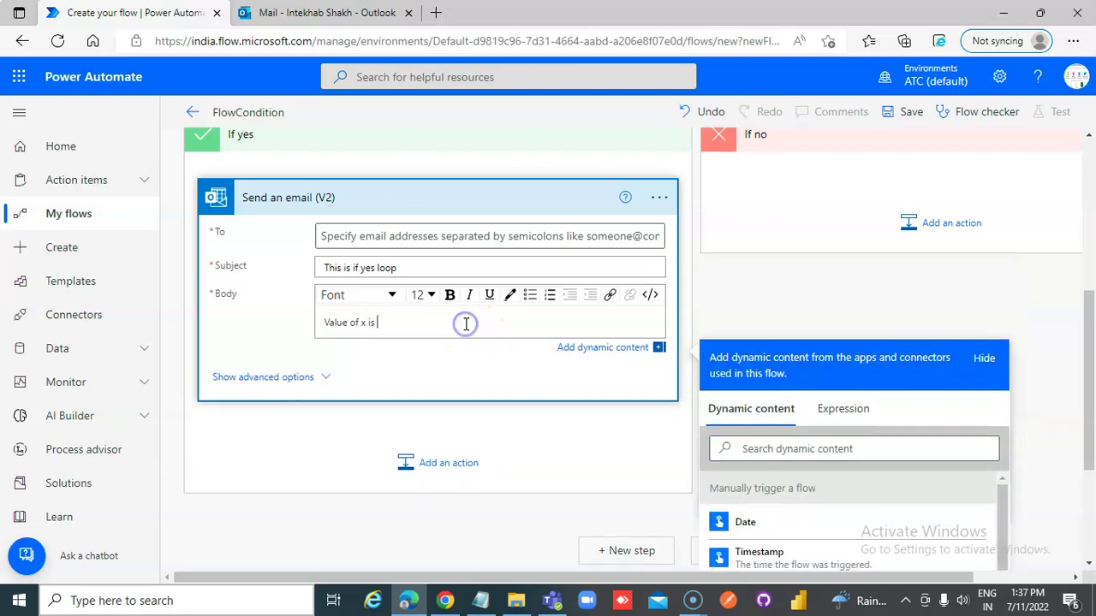
Insert variable x from dynamic content into the body, removing the duplicate token
scroll(852, 499, "down", 2)
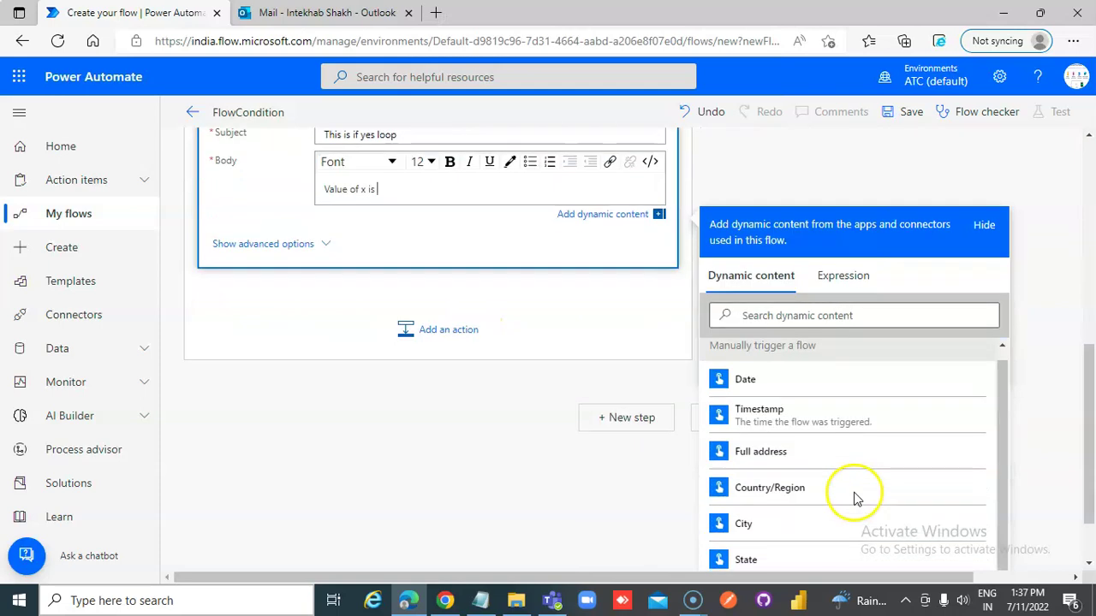
scroll(856, 499, "down", 1)
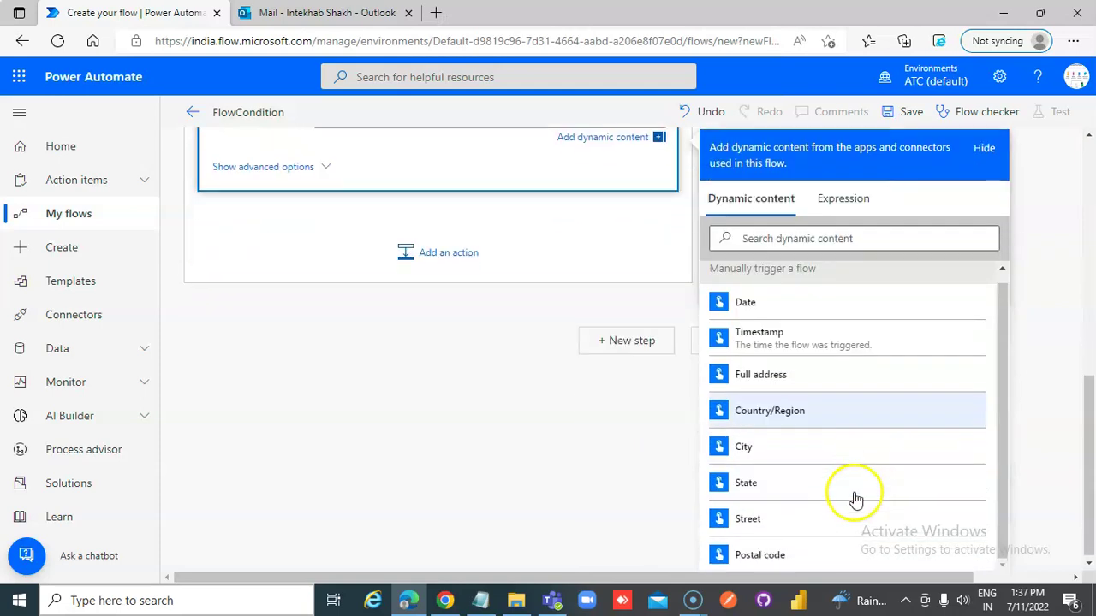
left_click(810, 242)
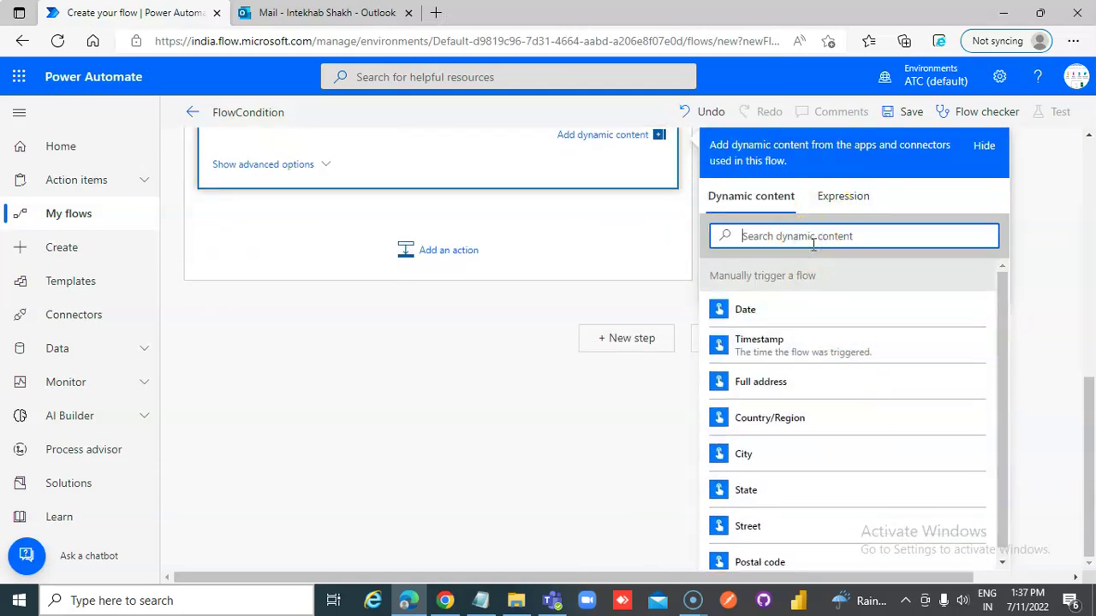
type("x")
left_click(717, 309)
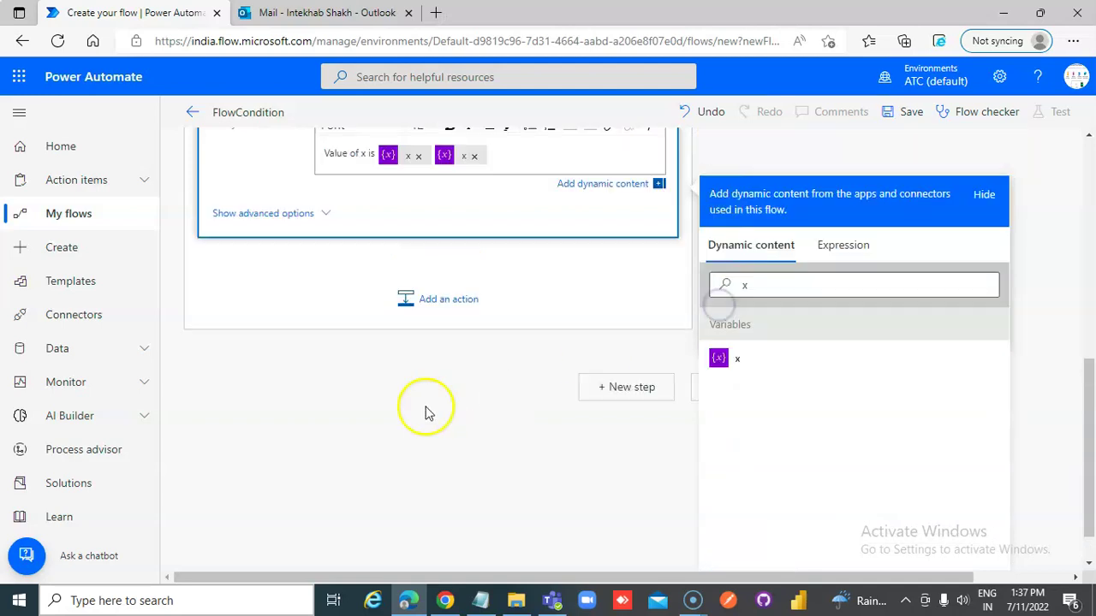
left_click(475, 305)
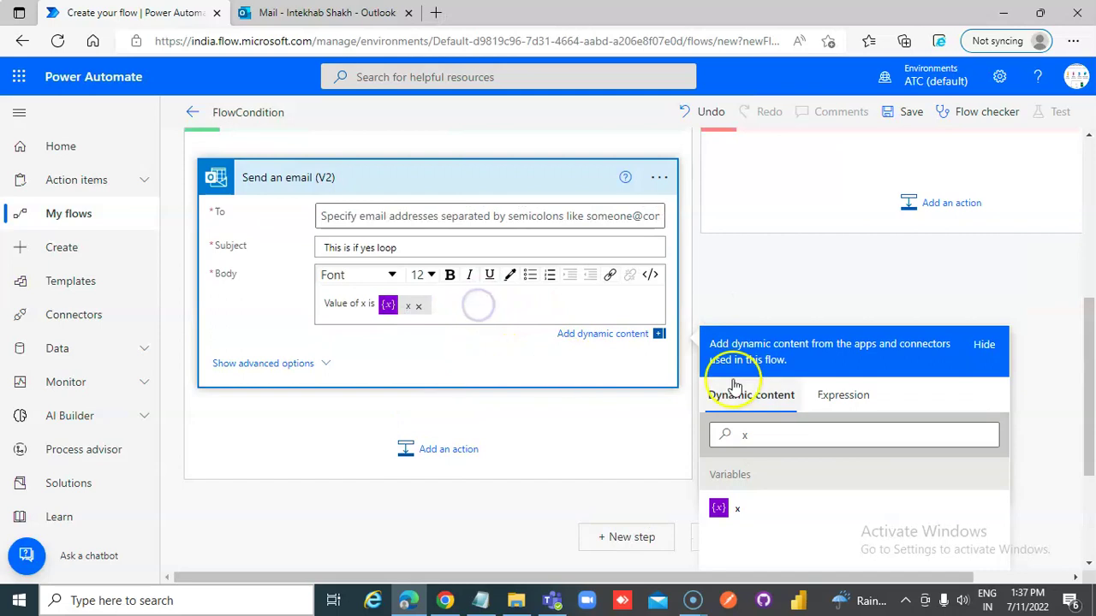
left_click(931, 287)
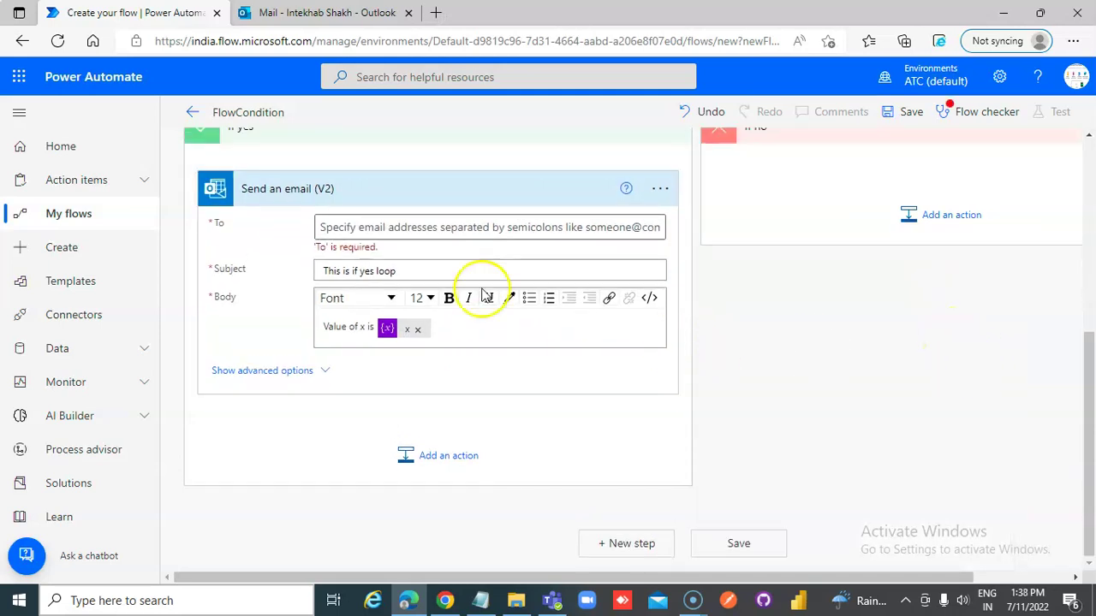
Set the If yes email's To field to the suggested user found by 'aalum'
left_click(390, 227)
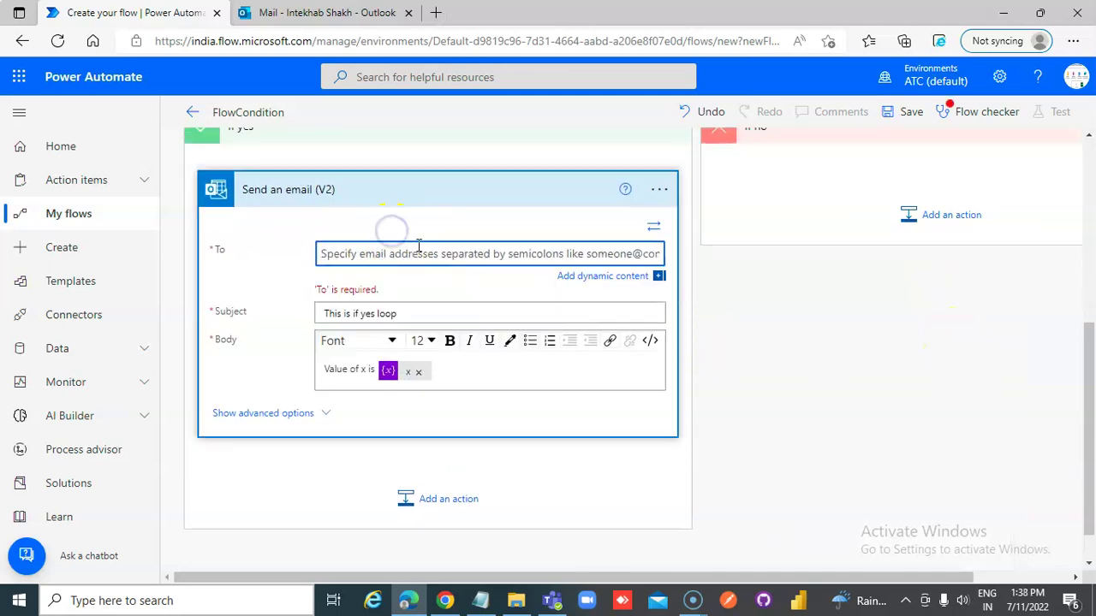
type("aal")
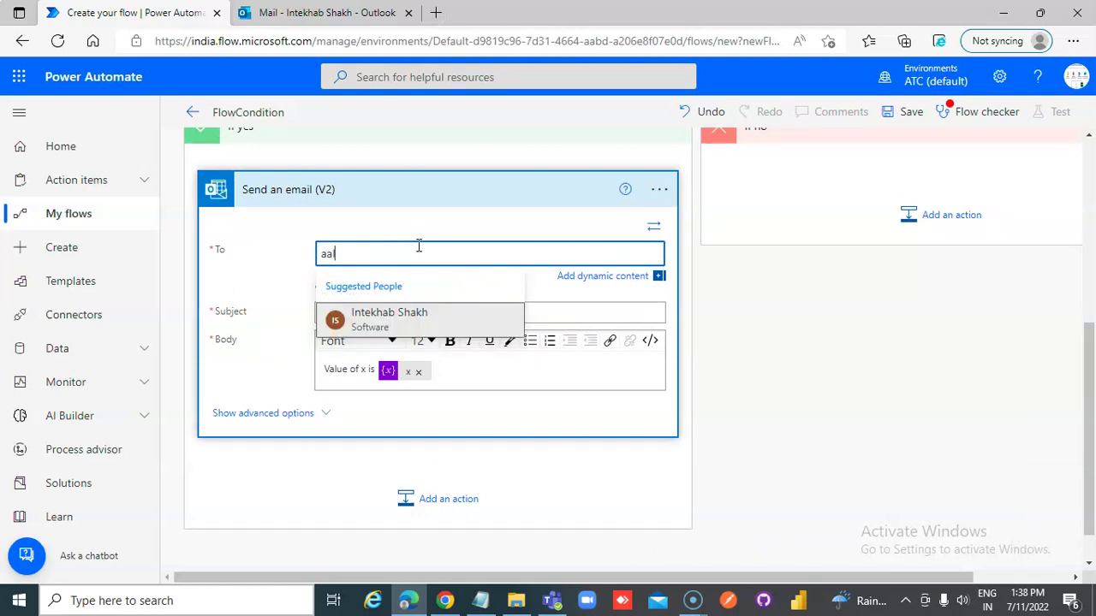
type("um")
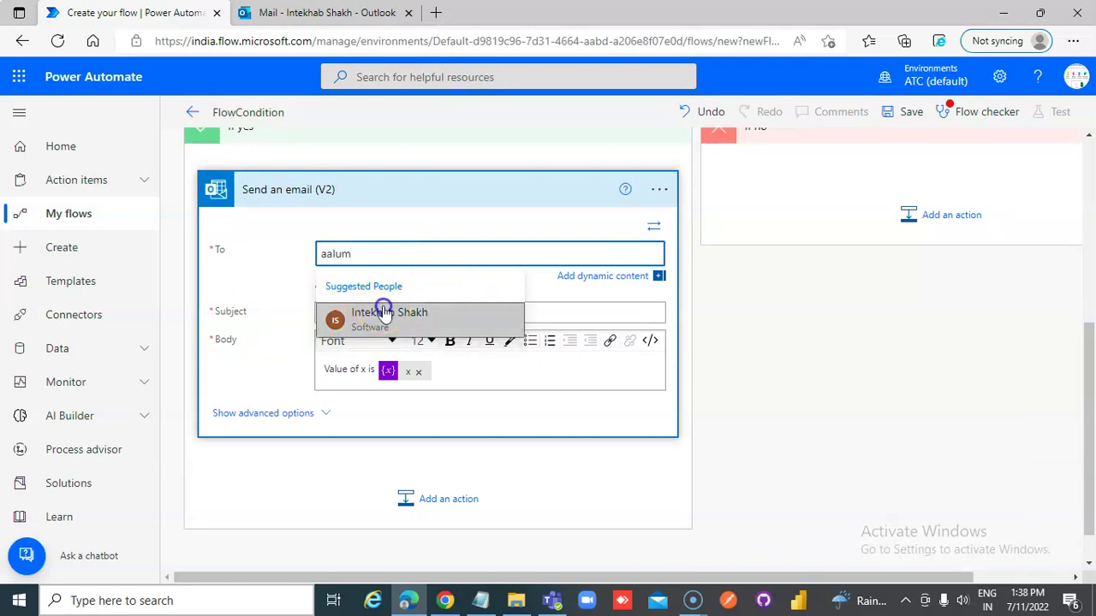
left_click(382, 312)
left_click(610, 401)
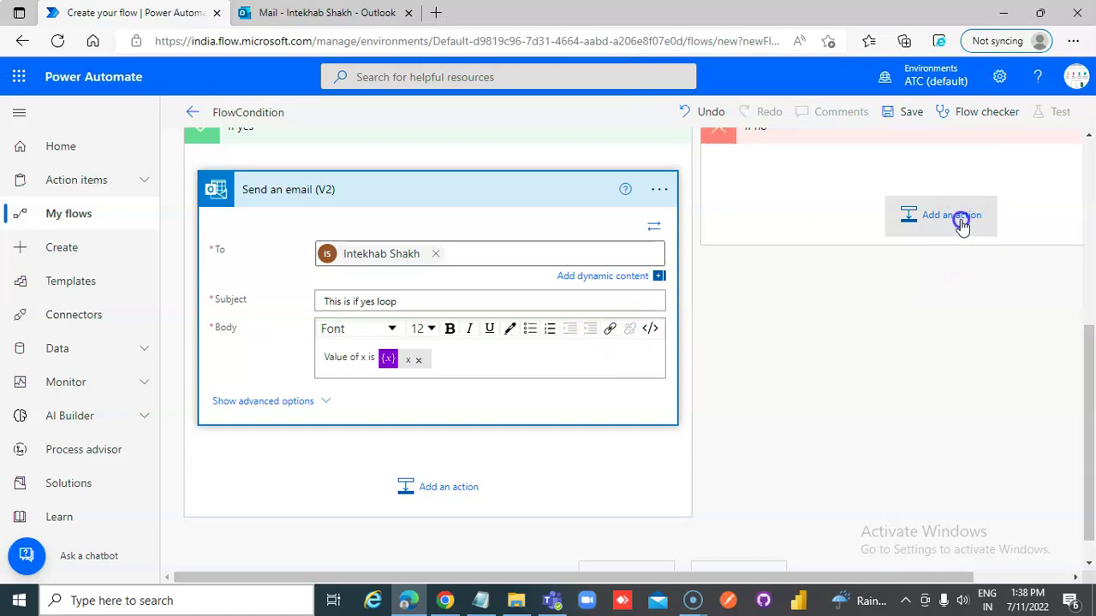
Search 'send an email (v)' under If no and add Office 365 Outlook's Send an email (V2)
left_click(961, 221)
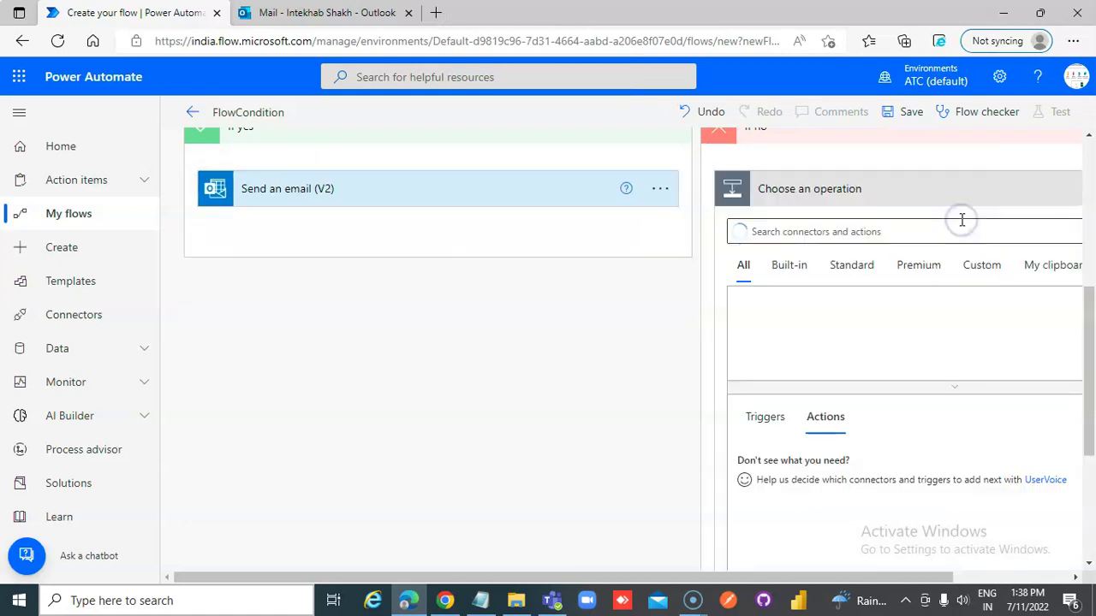
left_click(874, 234)
type("se")
key("BackSpace")
key("BackSpace")
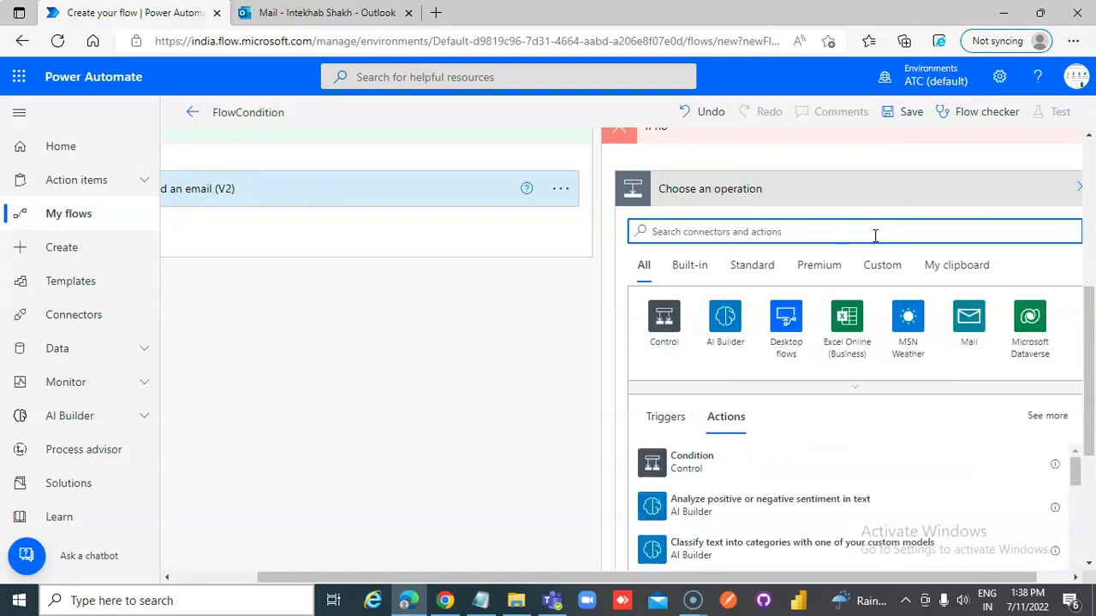
type("Condition  New Flow  Instant Cloud Flow  Initialize variable Na")
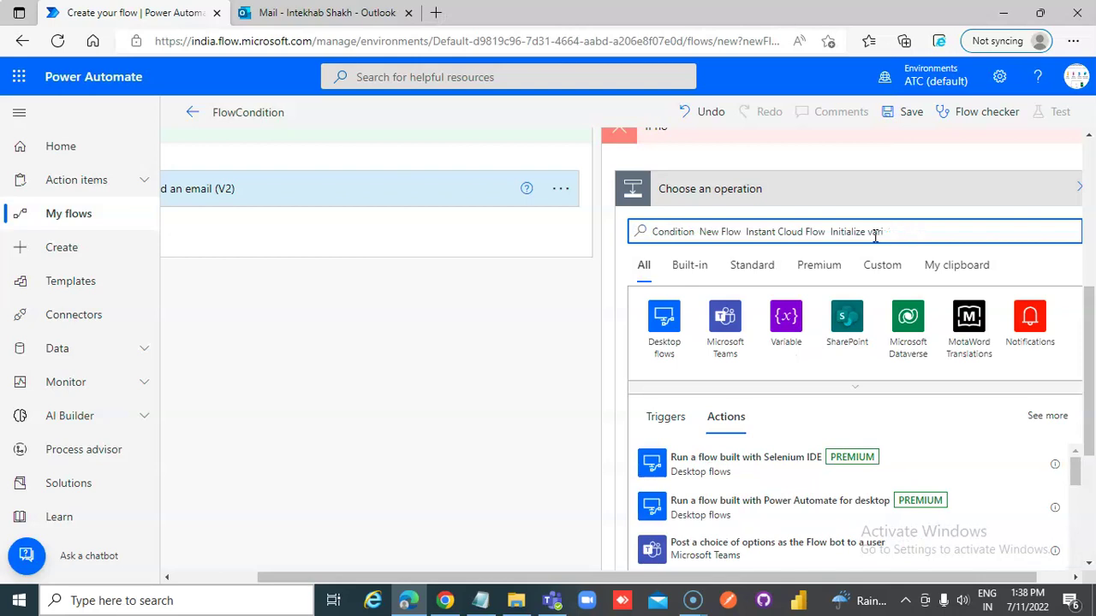
key("BackSpace")
key("BackSpace")
key("BackSpace")
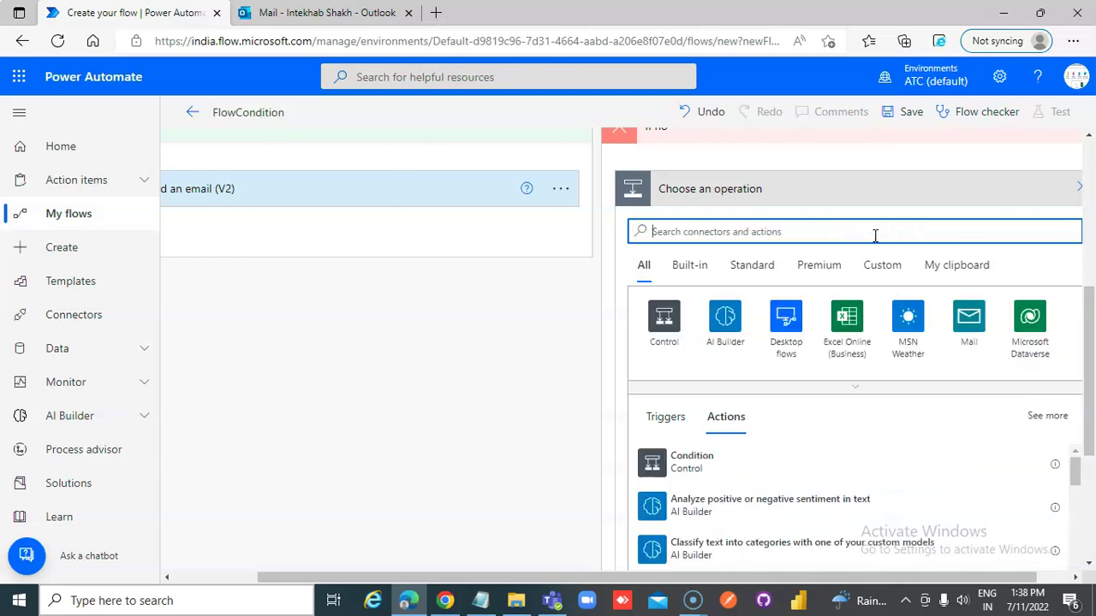
type("send an email")
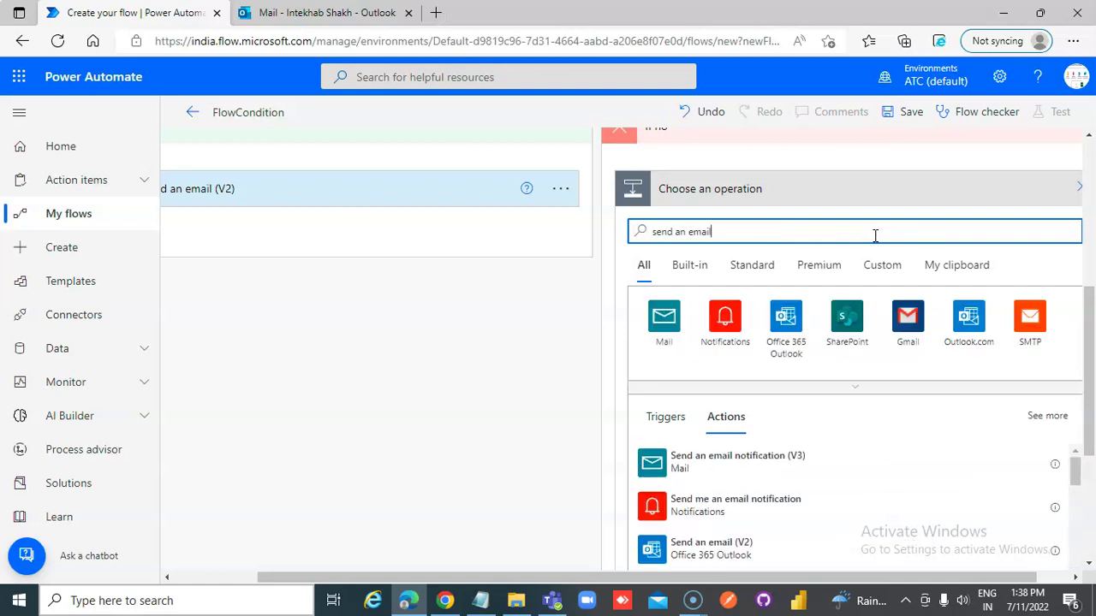
type("(v2")
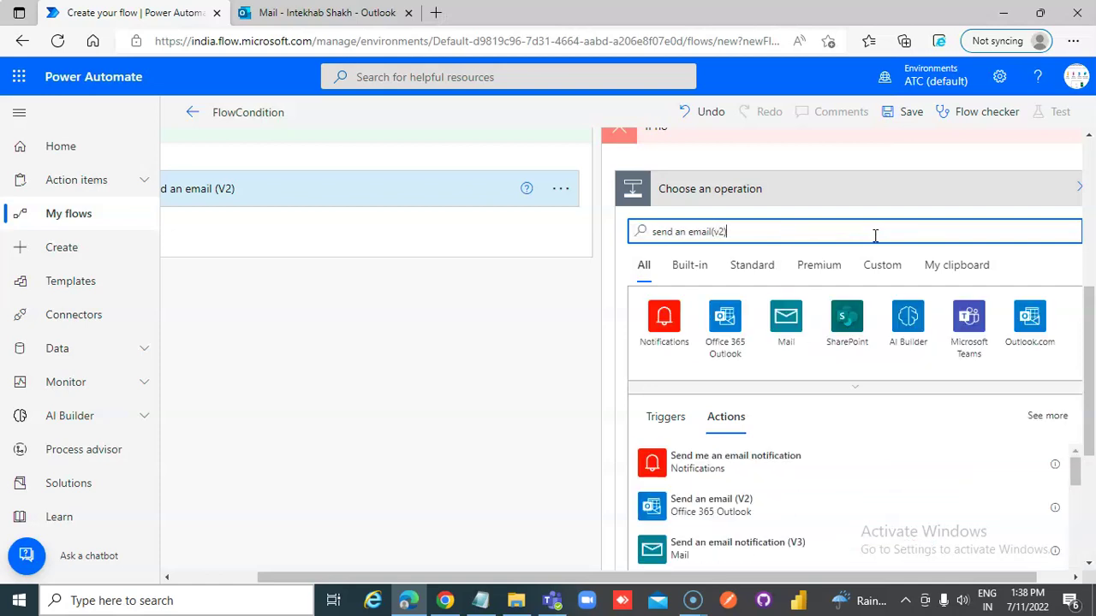
left_click(711, 466)
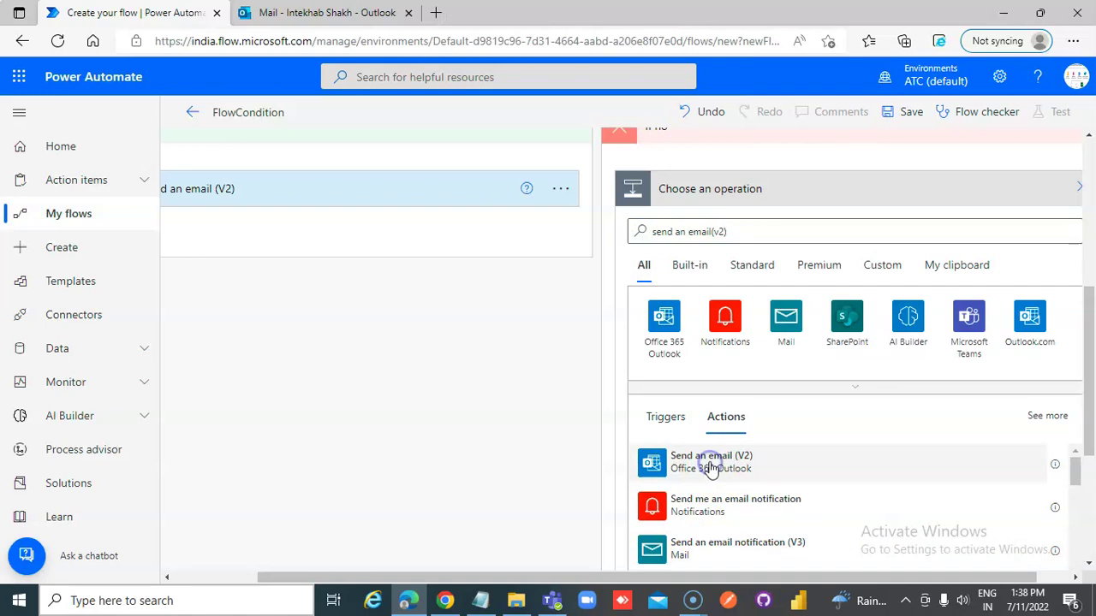
Expand the If yes email to review its fields
left_click_drag(542, 577, 434, 577)
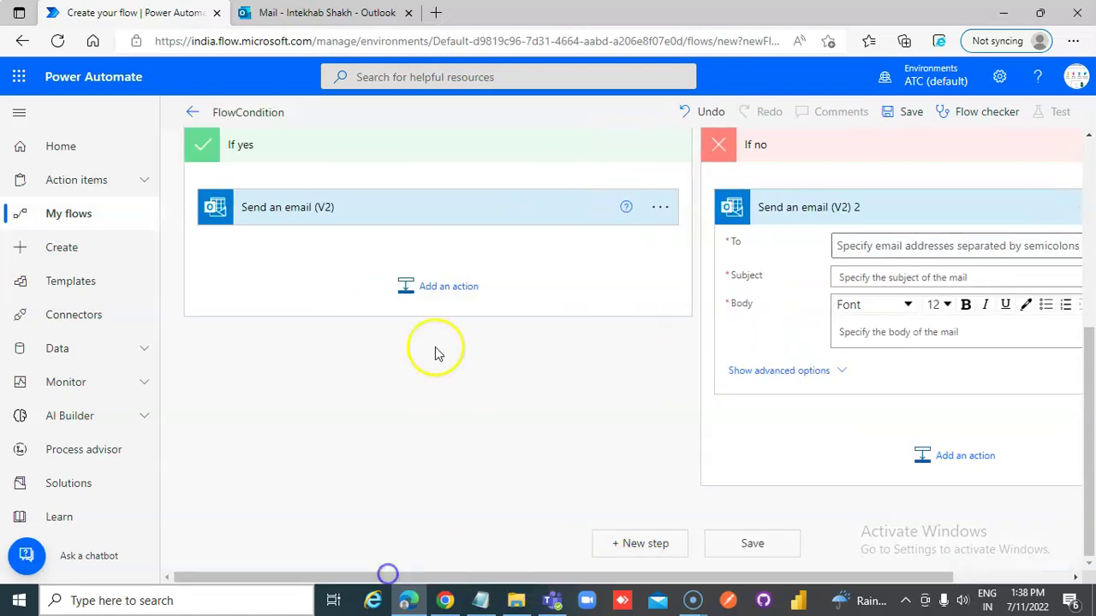
scroll(410, 232, "up", 2)
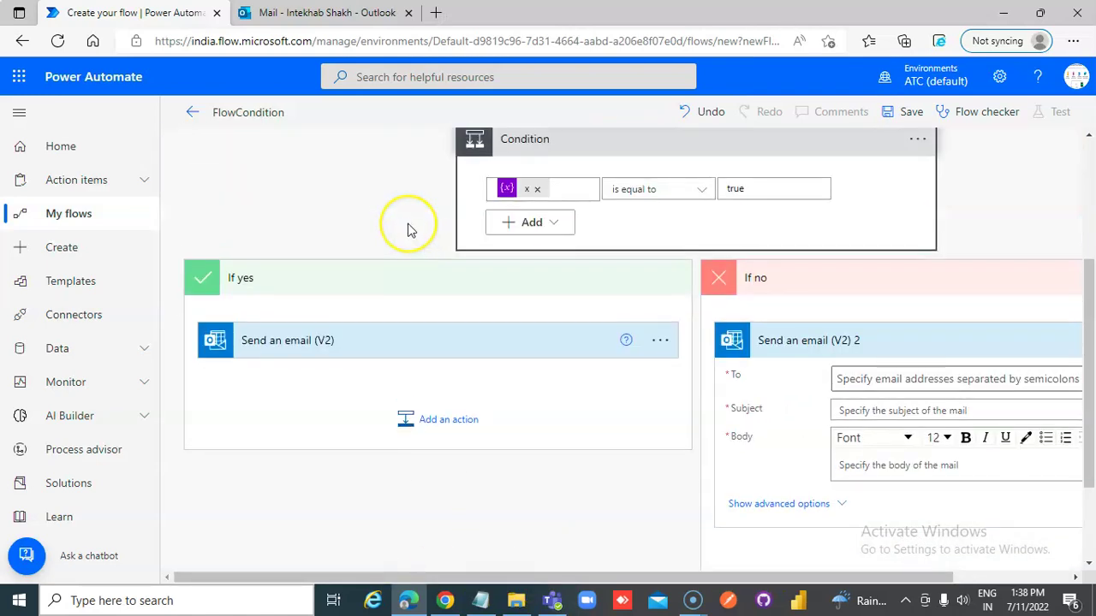
left_click(410, 355)
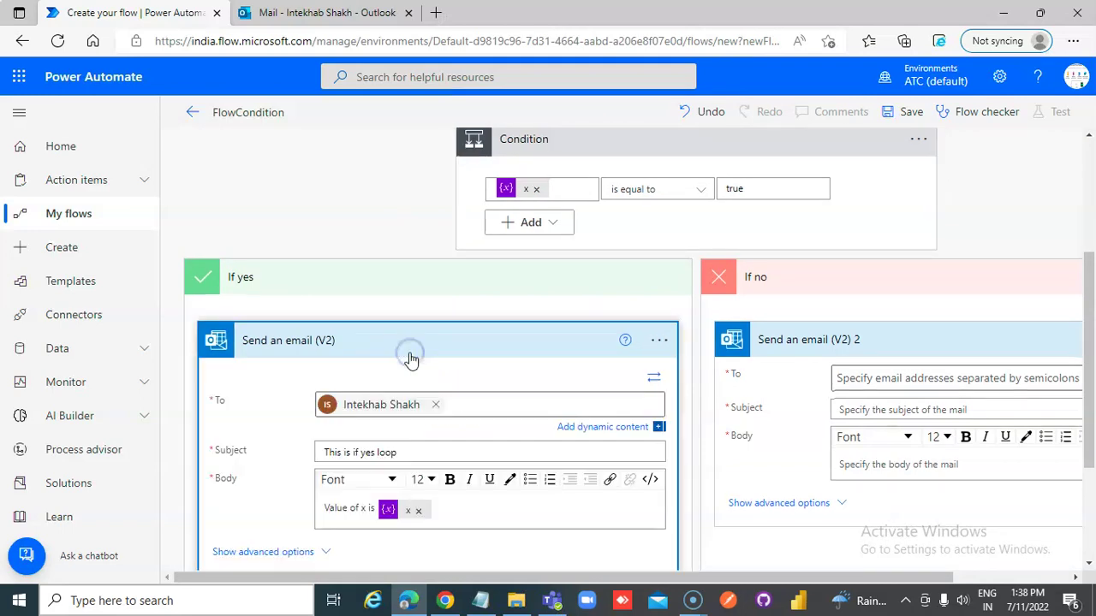
left_click_drag(426, 577, 453, 589)
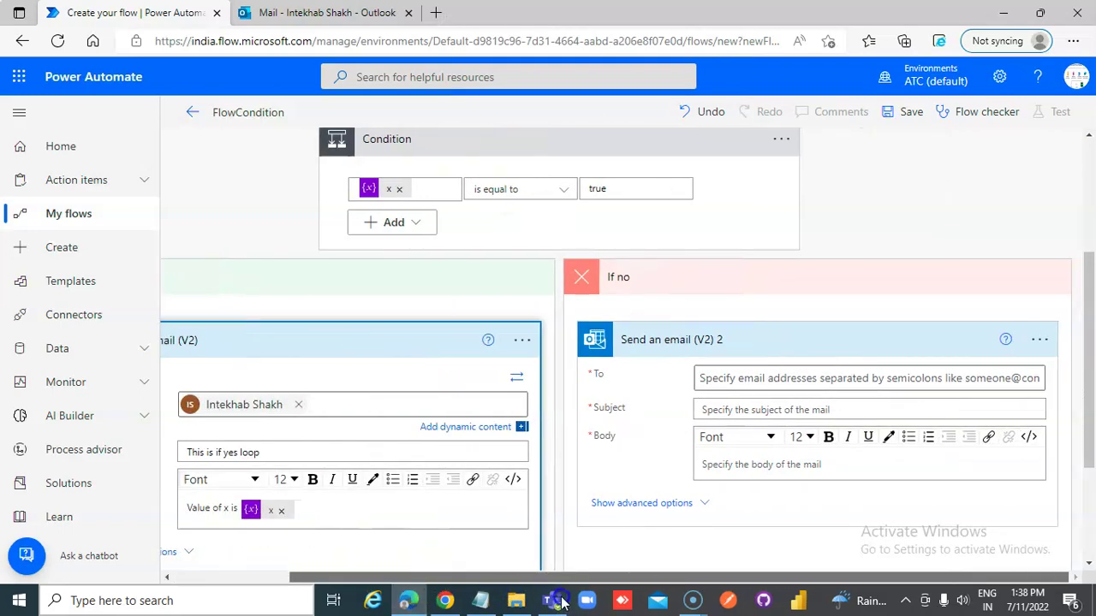
Set the If no email recipient to the user and subject 'This is if no loop'
left_click(843, 383)
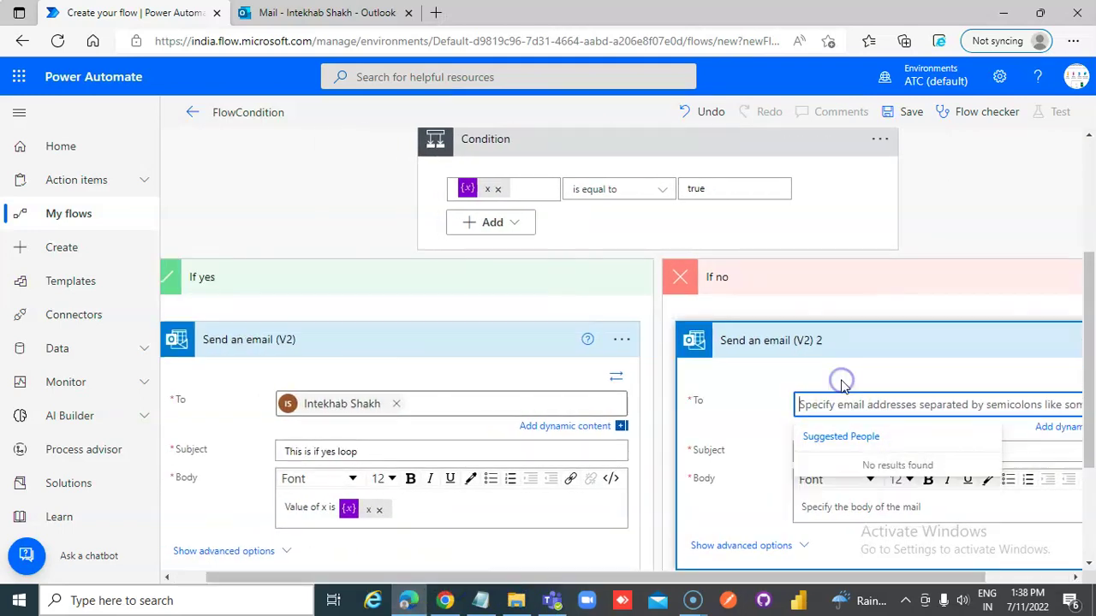
type("int")
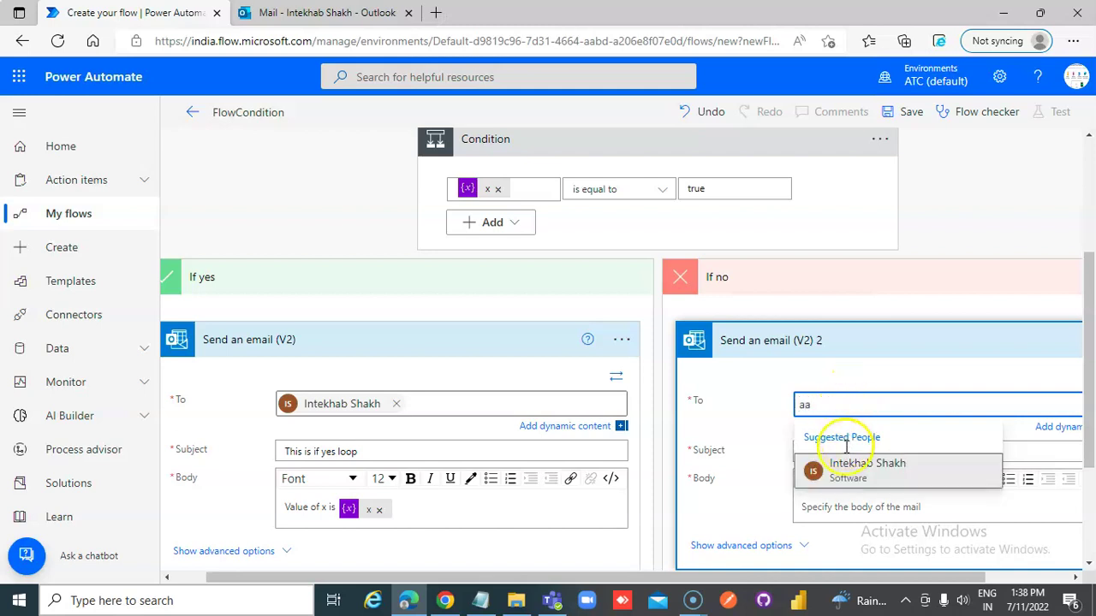
left_click(844, 466)
left_click(840, 450)
type("This is if no loop")
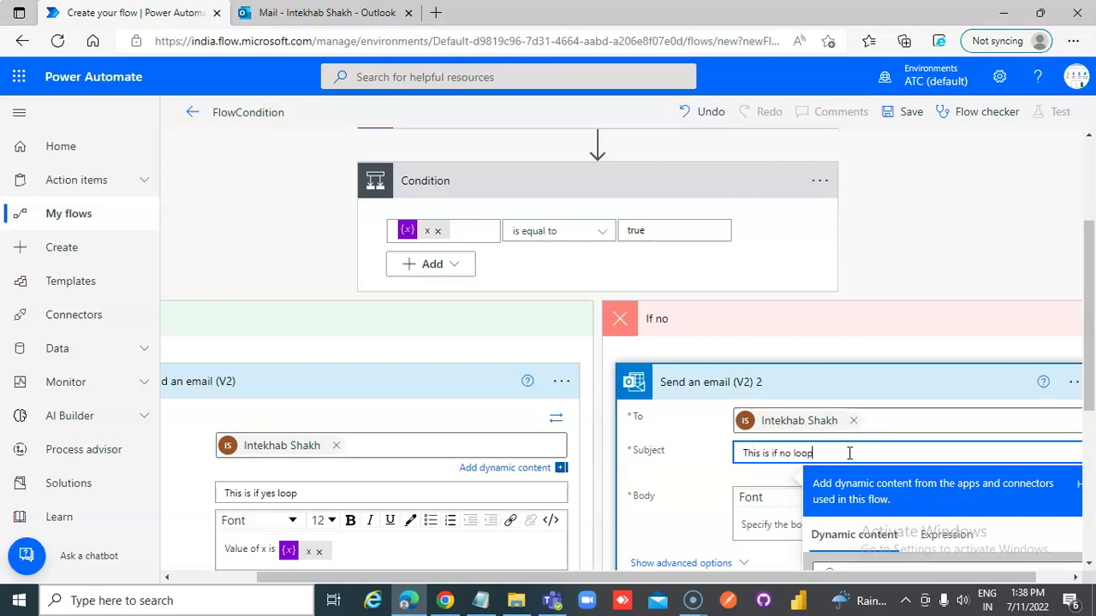
scroll(849, 453, "down", 1)
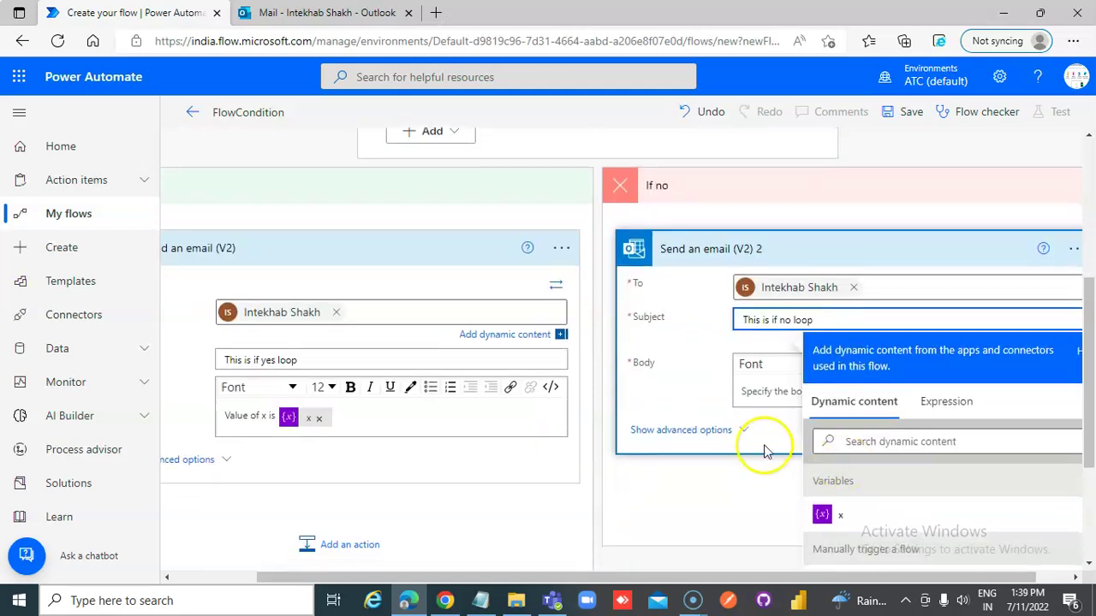
left_click(768, 392)
type("Value of x is")
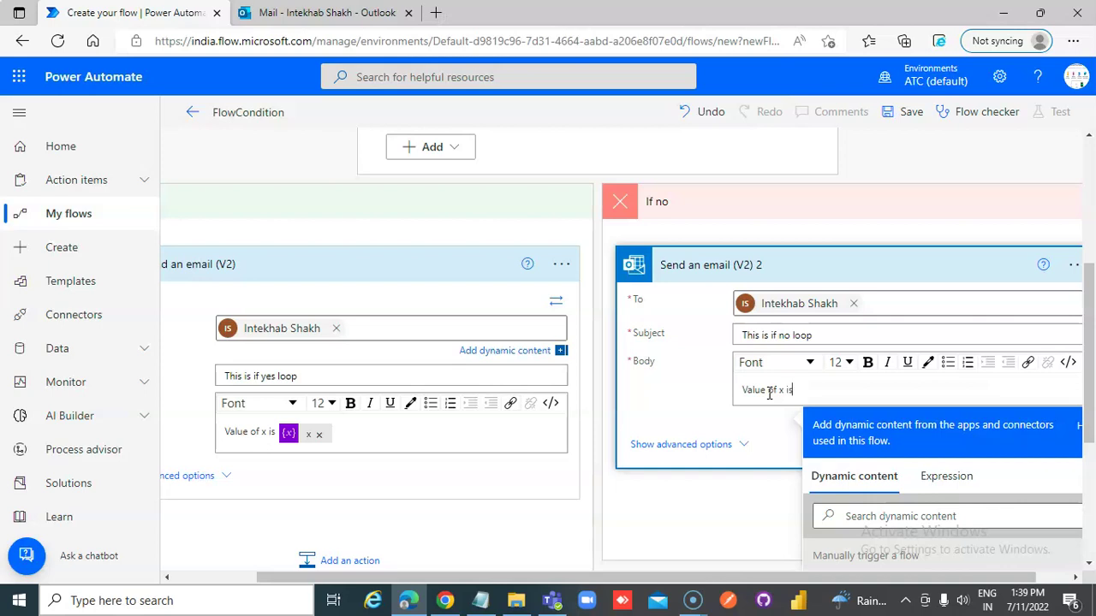
Write the body 'Value of x is' followed by variable x from dynamic content
scroll(825, 506, "down", 3)
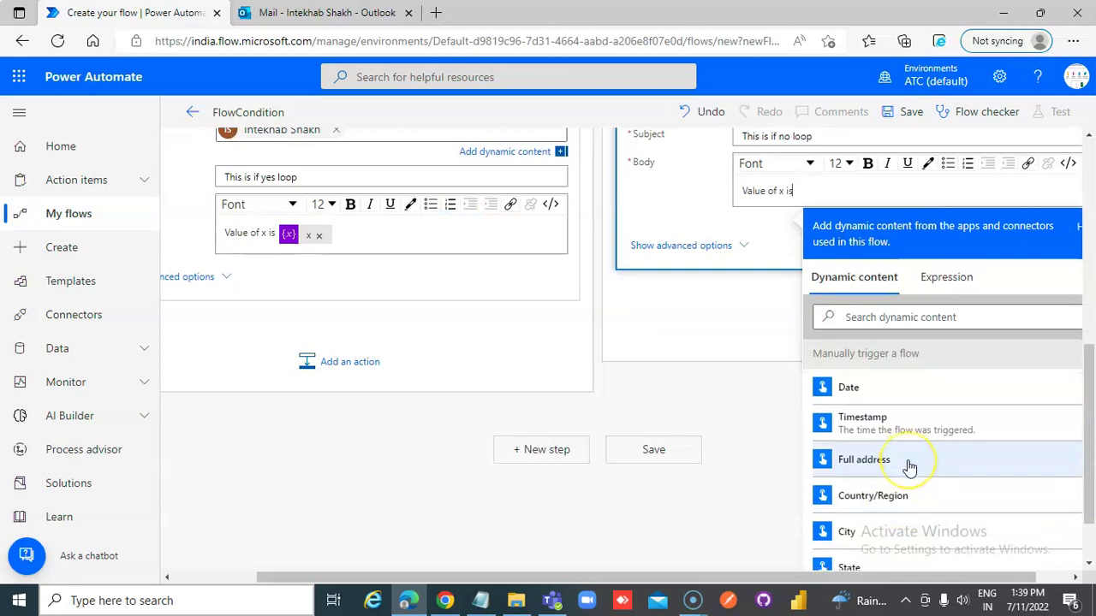
scroll(909, 377, "up", 1)
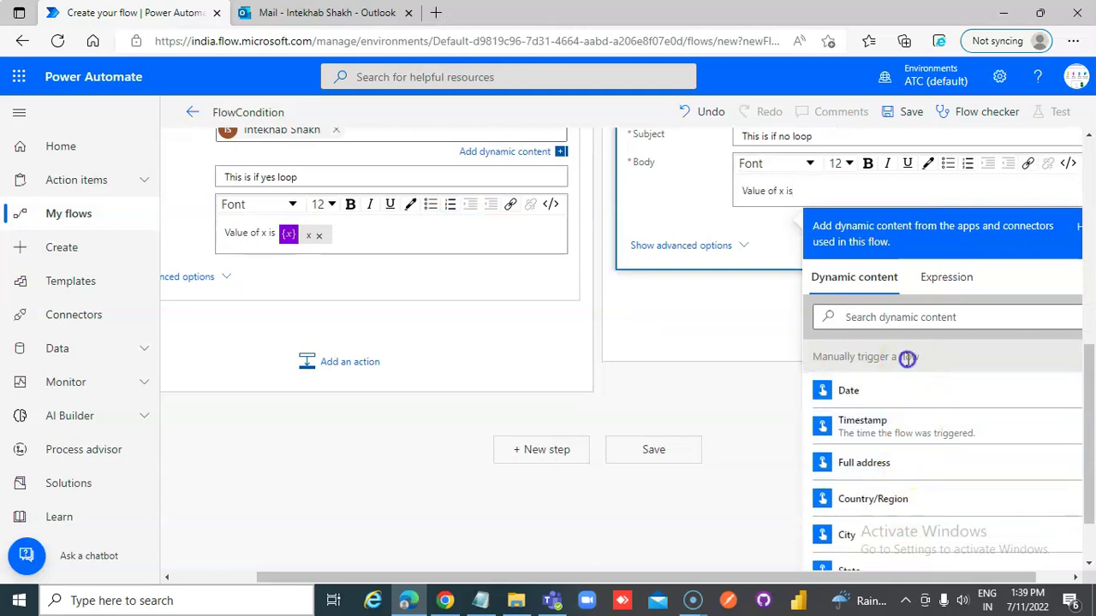
scroll(991, 445, "down", 1)
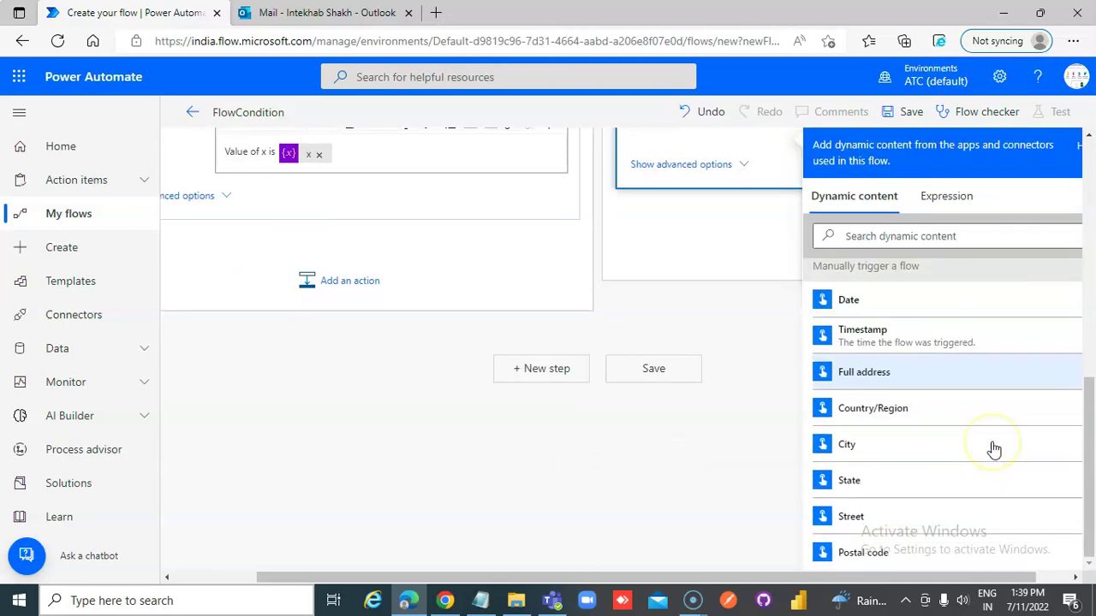
left_click(916, 236)
type("x")
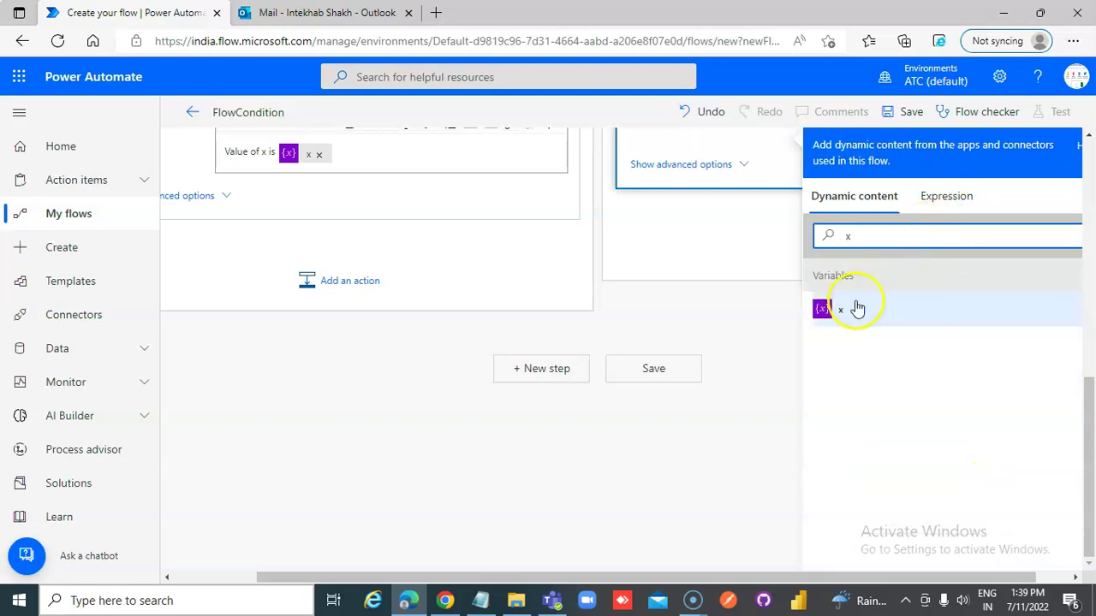
left_click(850, 310)
scroll(770, 282, "up", 3)
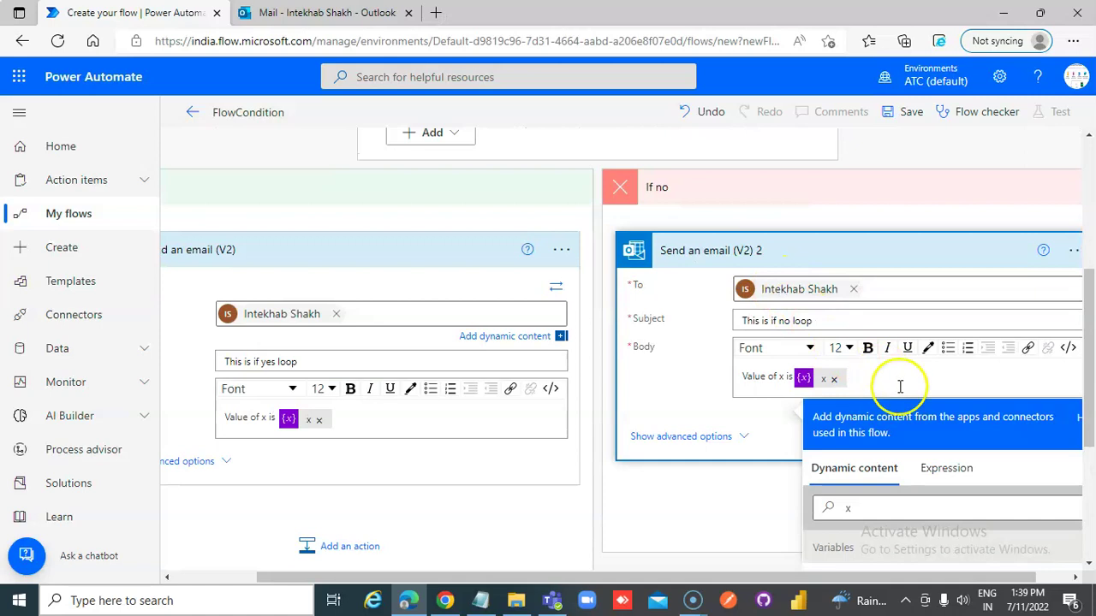
left_click(1080, 421)
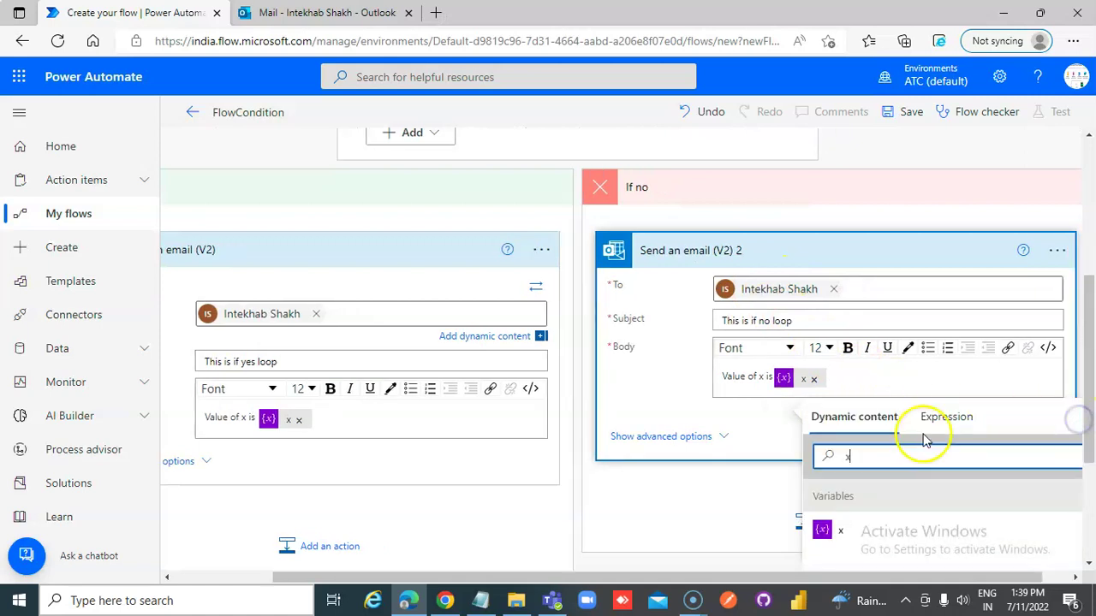
left_click(668, 395)
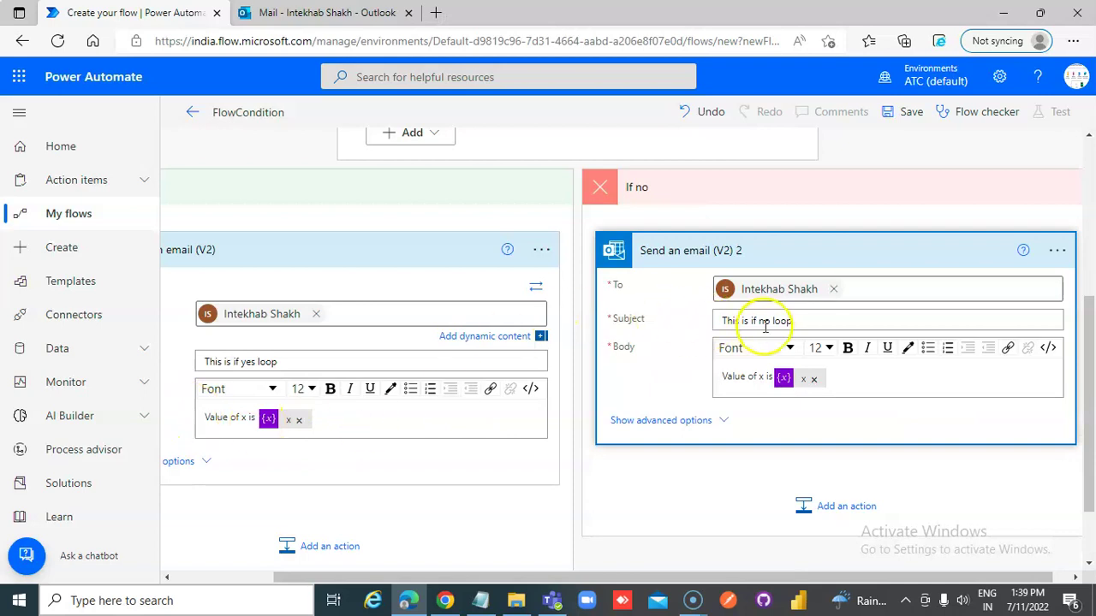
Scroll through the flow to review the completed If no email
scroll(526, 409, "up", 3)
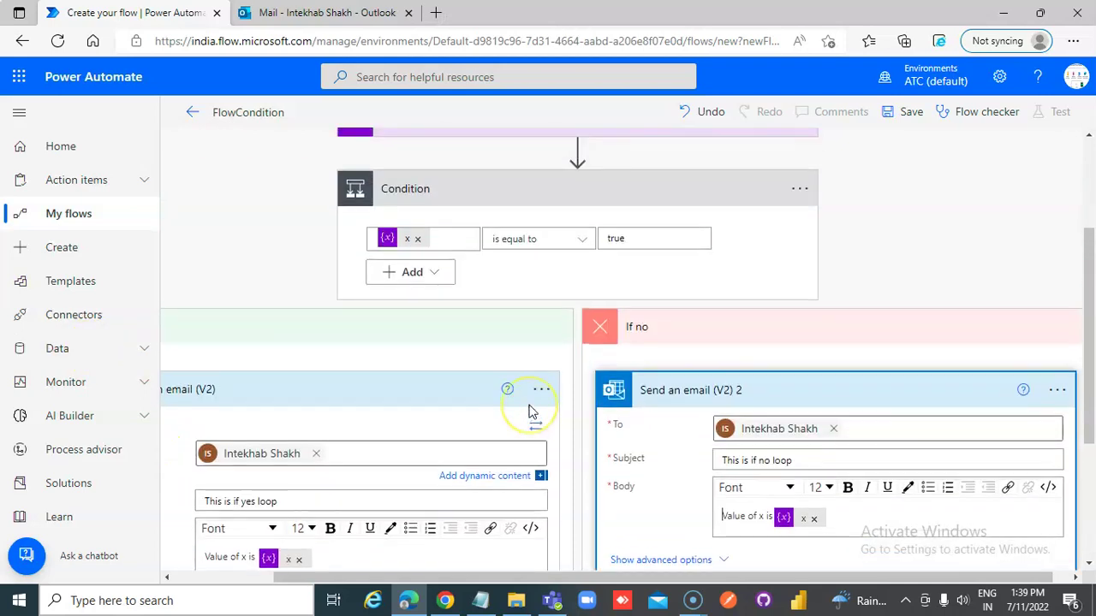
scroll(496, 454, "down", 1)
scroll(599, 496, "down", 2)
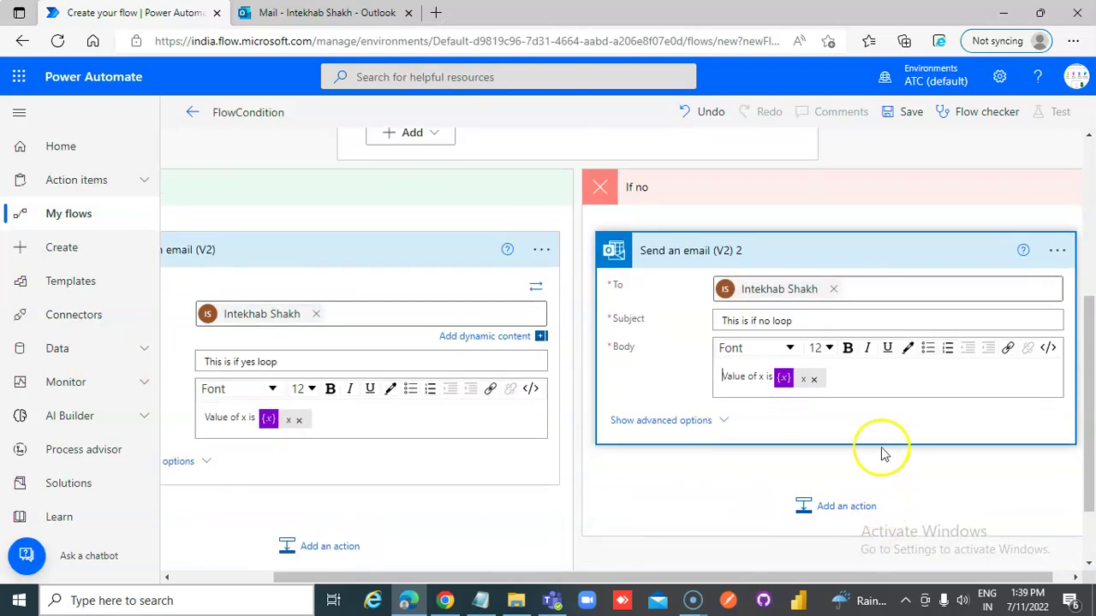
scroll(582, 391, "up", 4)
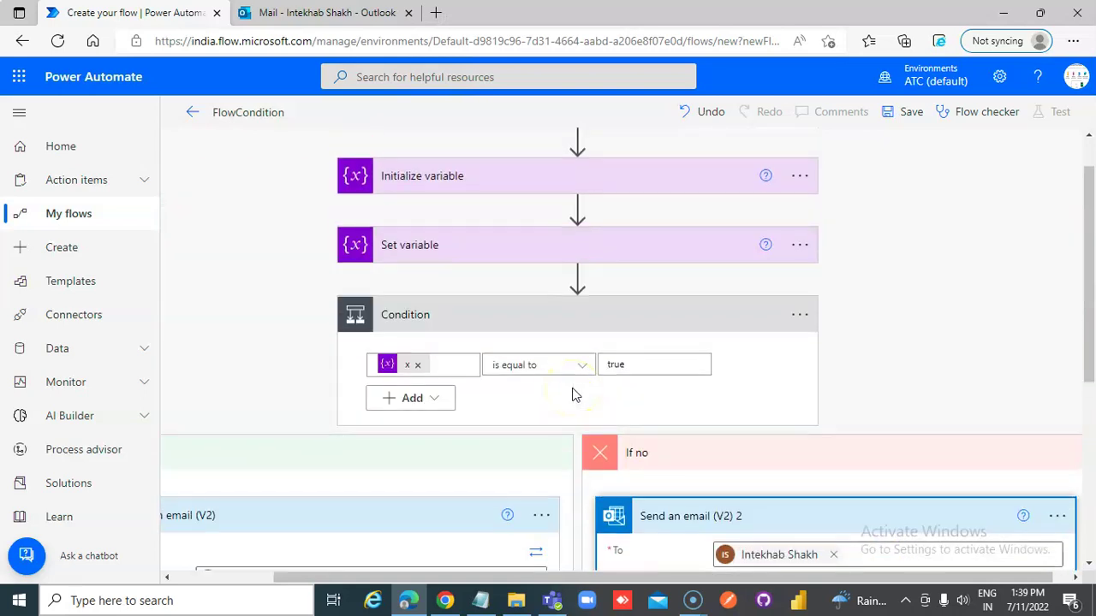
scroll(573, 394, "up", 1)
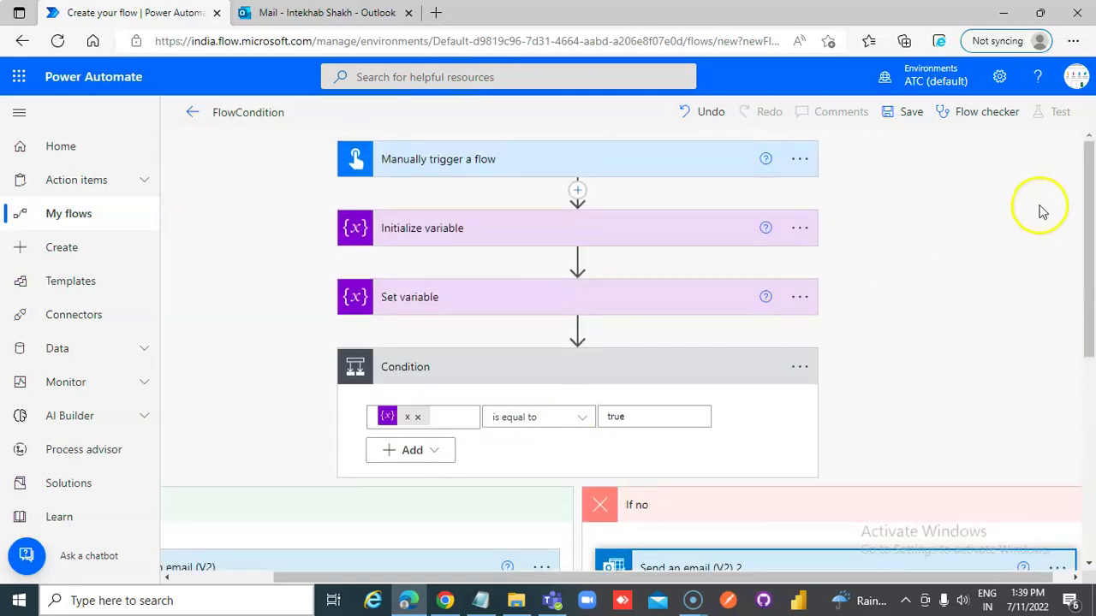
Save FlowCondition and run a manual test through the Outlook connection
left_click(914, 113)
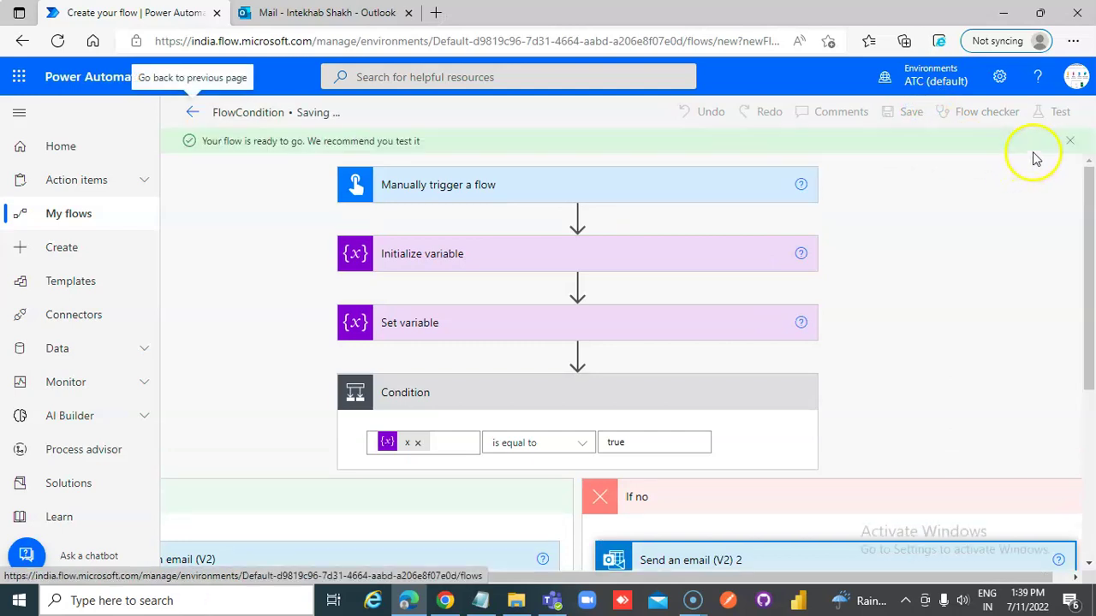
left_click(1061, 114)
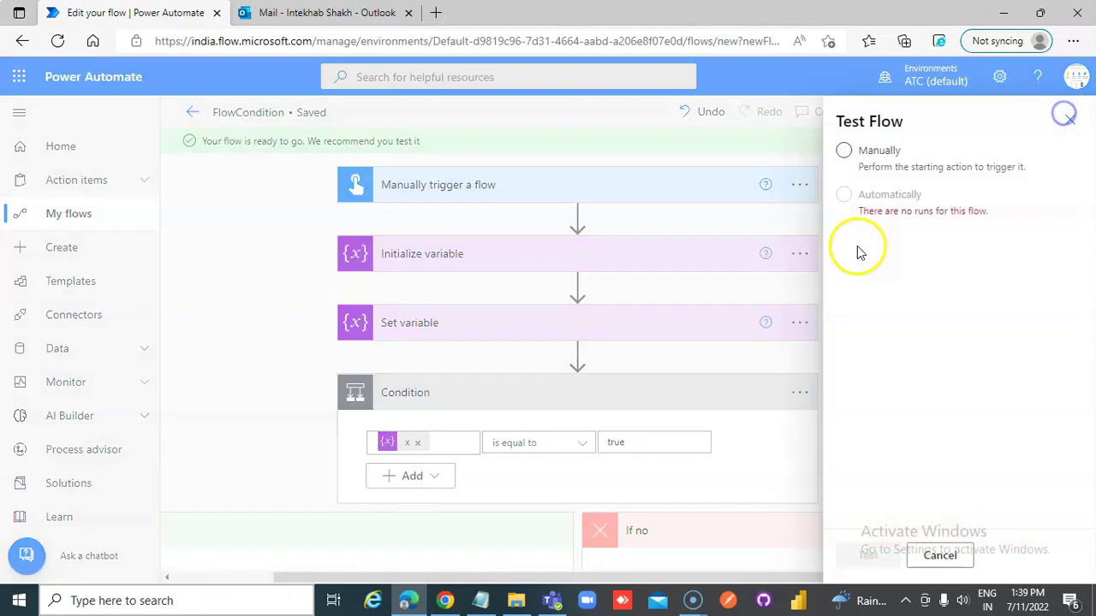
left_click(844, 149)
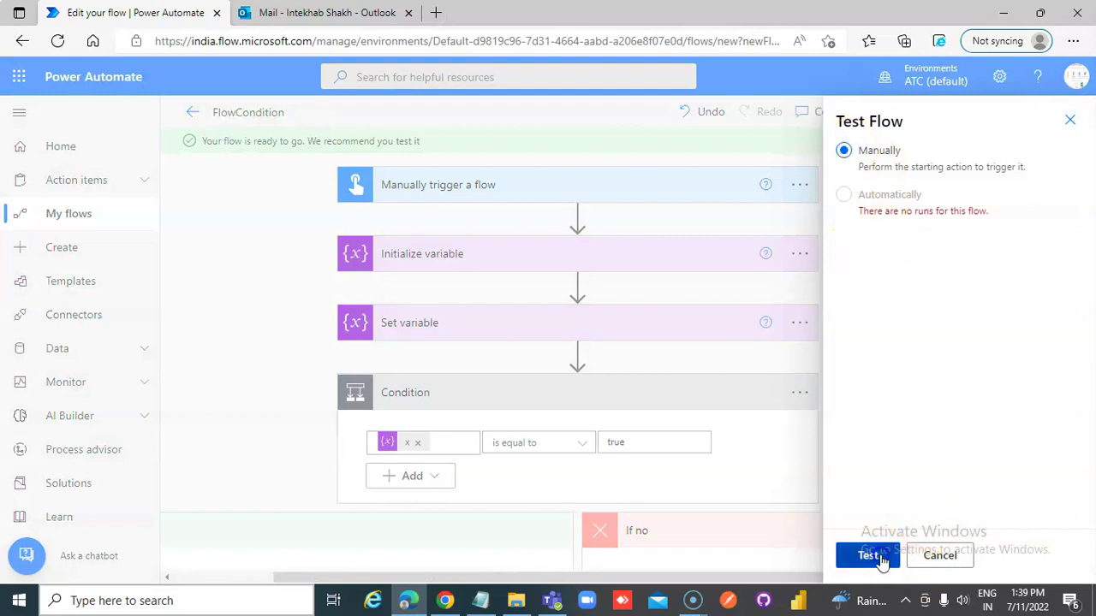
left_click(881, 556)
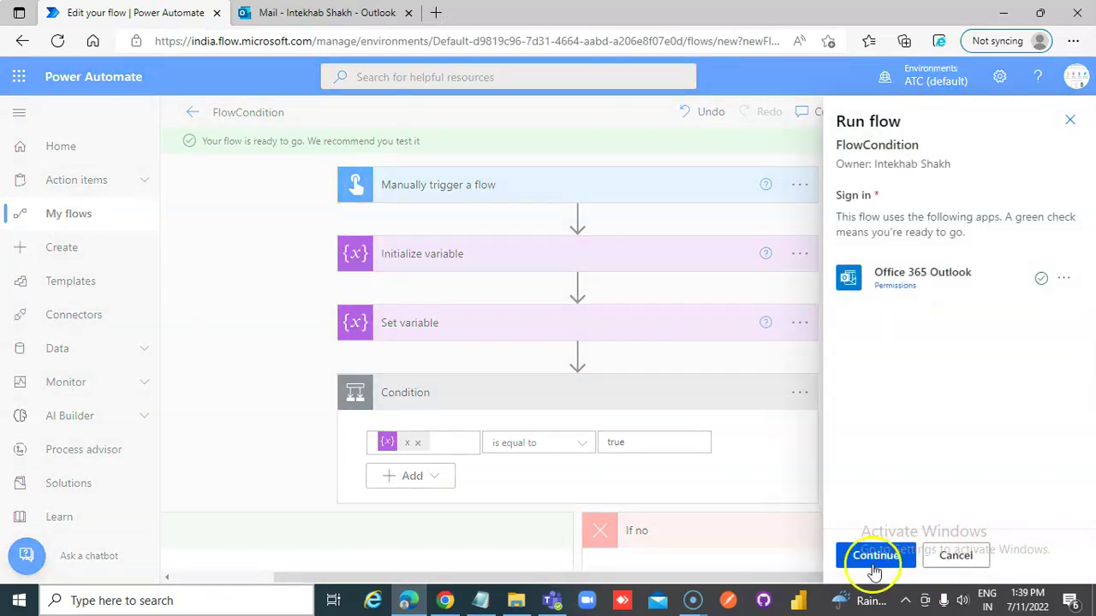
left_click(875, 555)
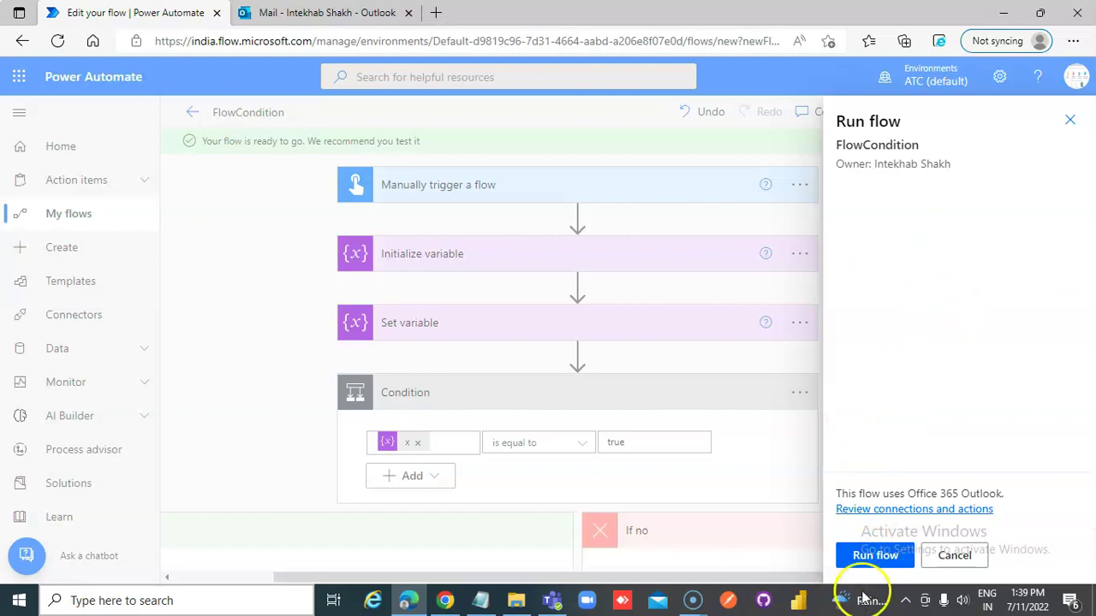
left_click(881, 555)
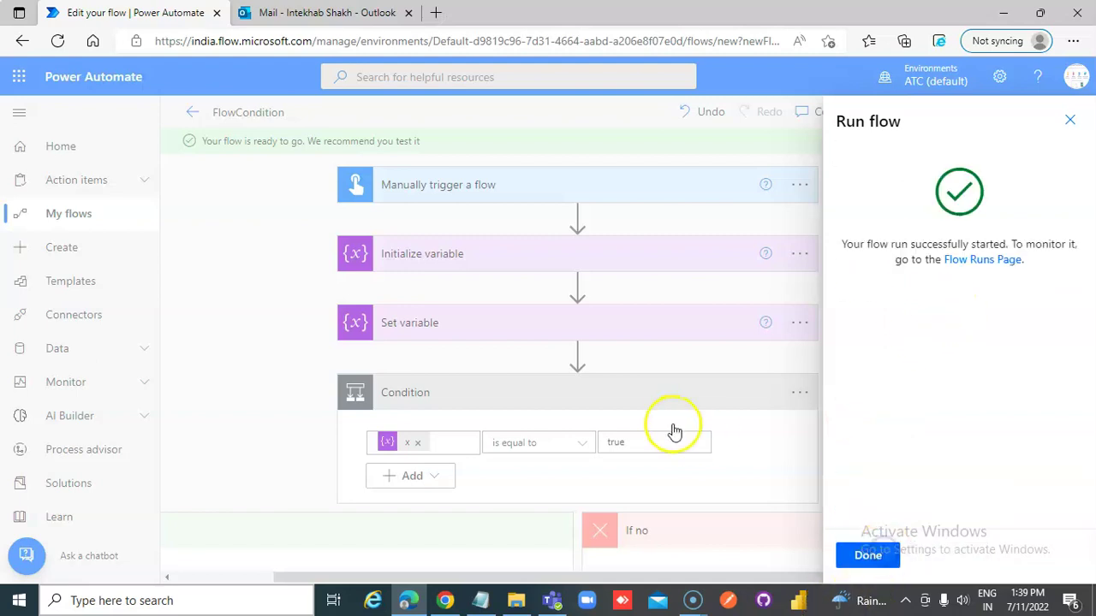
left_click(859, 555)
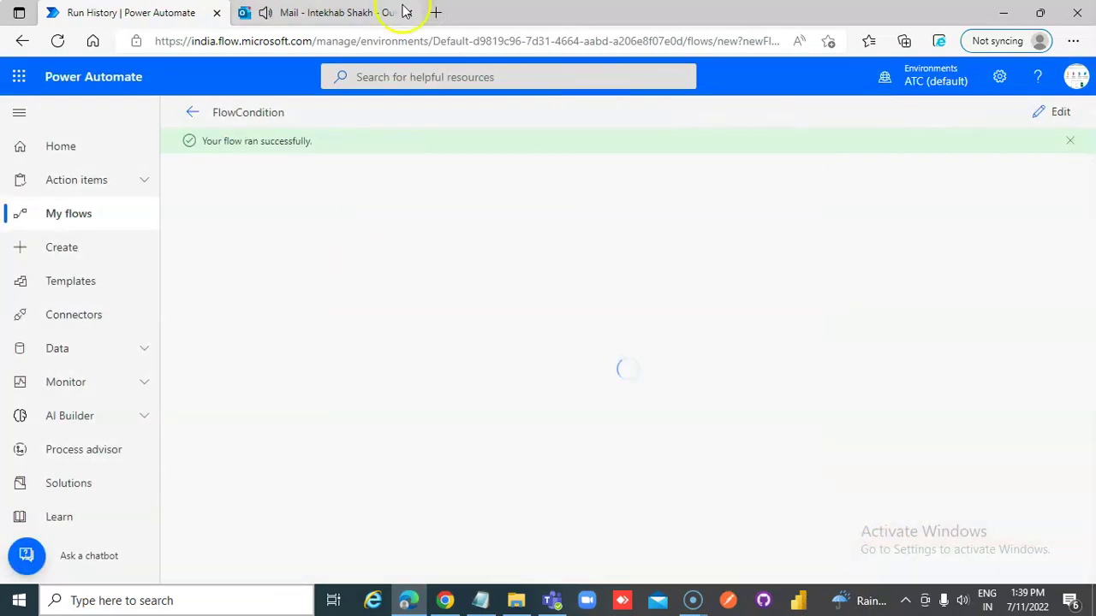
Open the 'This is if yes loop' email in Outlook, then return to run history
left_click(315, 12)
left_click(324, 235)
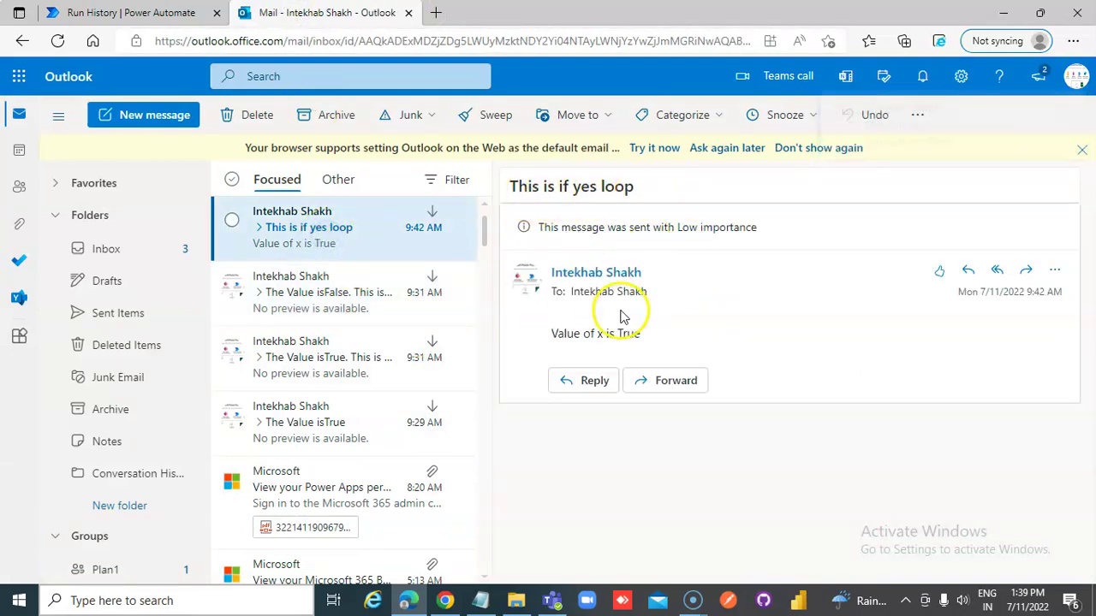
left_click(111, 19)
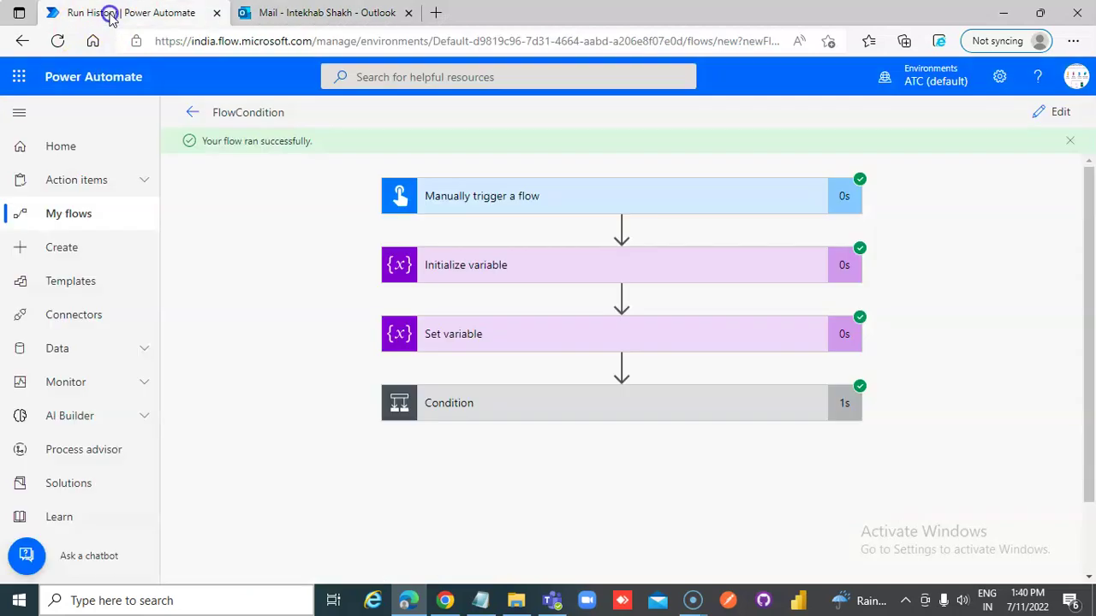
Reopen the flow and change the Set variable value for x from true to false
left_click(188, 113)
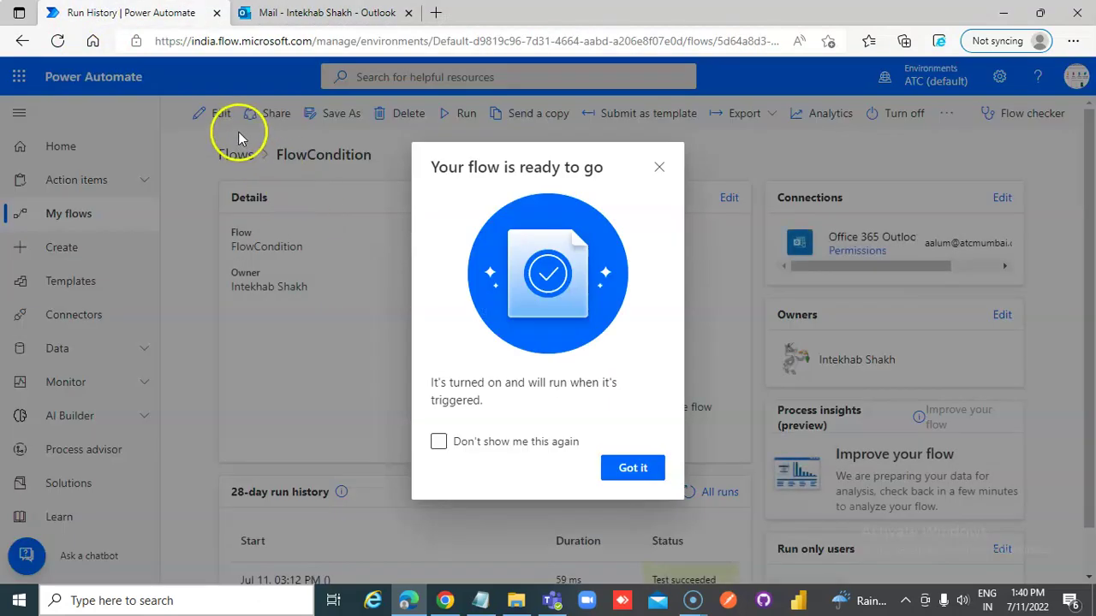
left_click(638, 465)
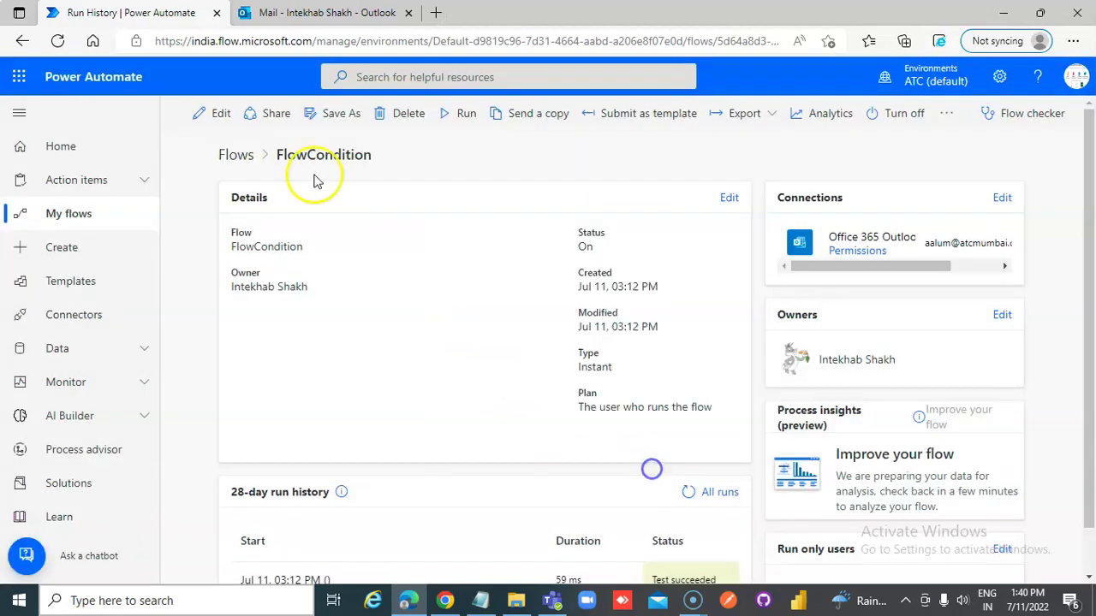
left_click(221, 113)
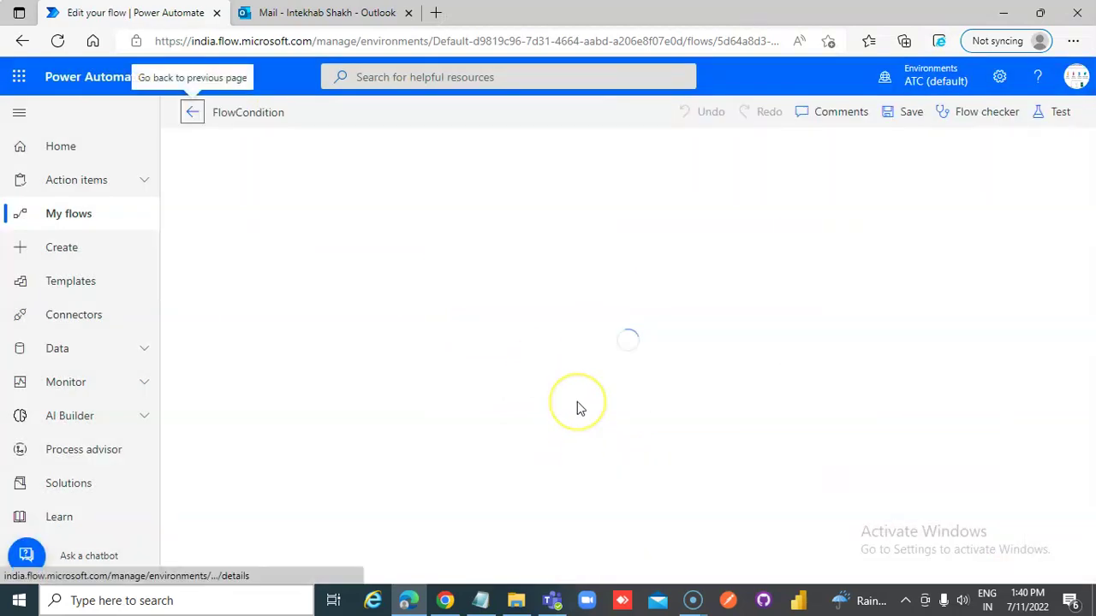
left_click(484, 298)
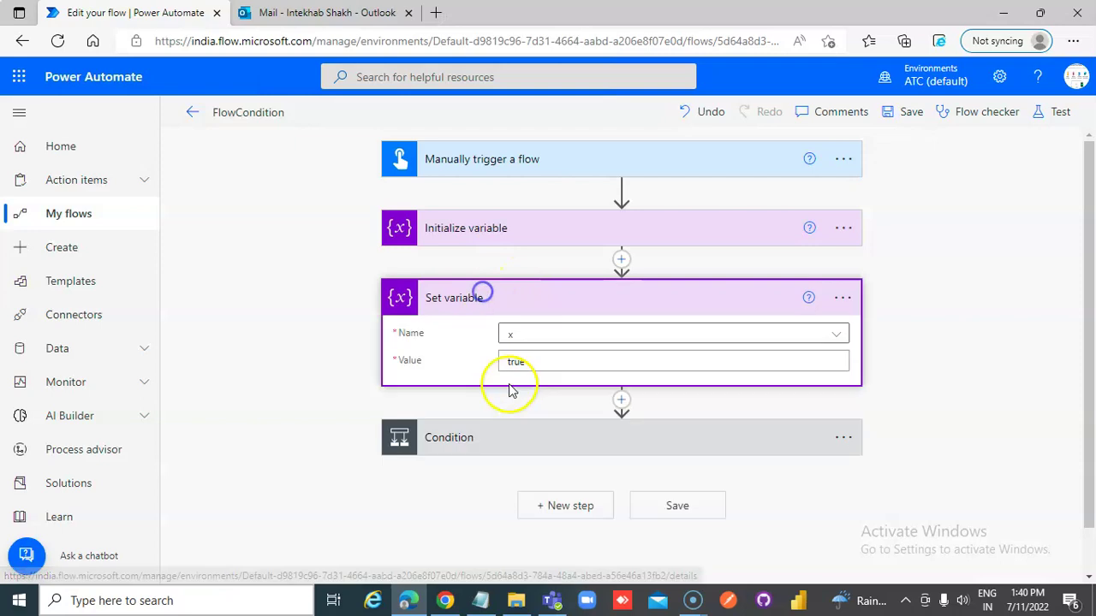
left_click_drag(526, 363, 398, 335)
type("false")
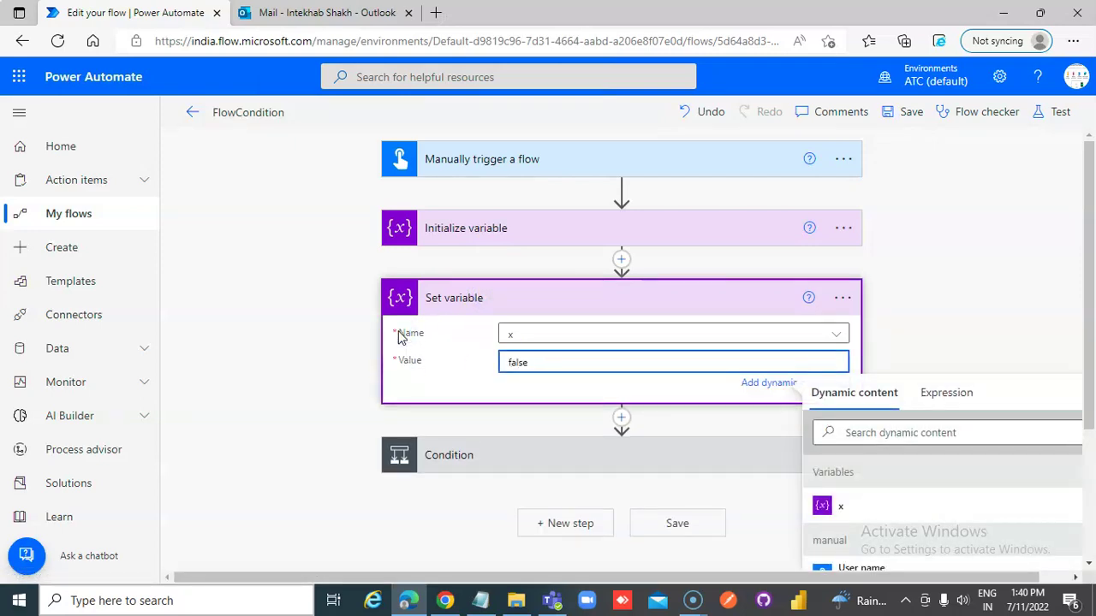
Save and run a second manual test, checking the mailbox before running
left_click(1056, 112)
left_click(844, 150)
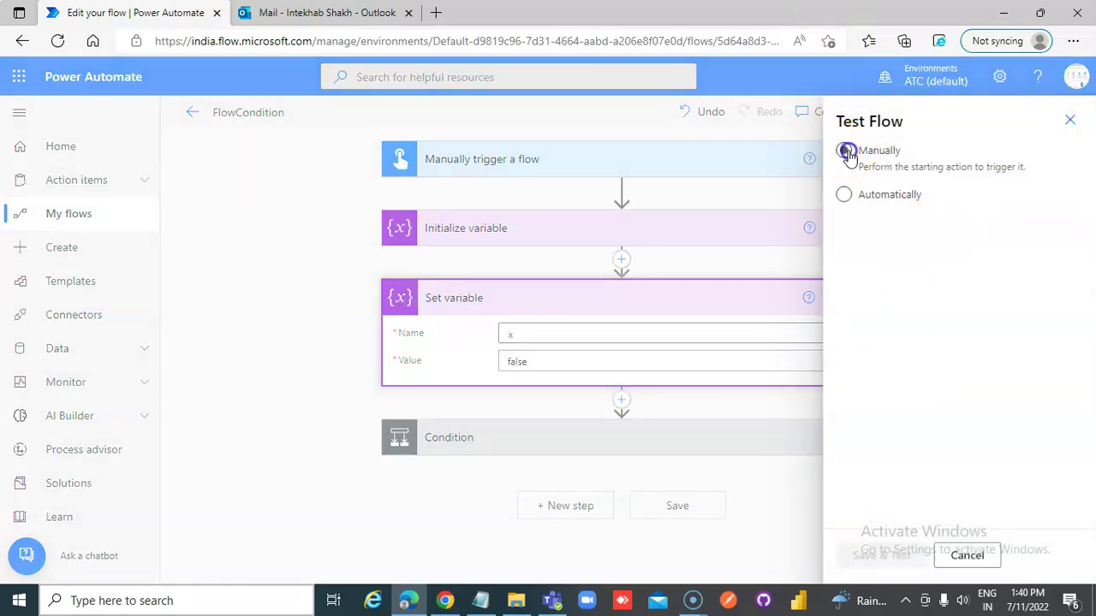
left_click(867, 572)
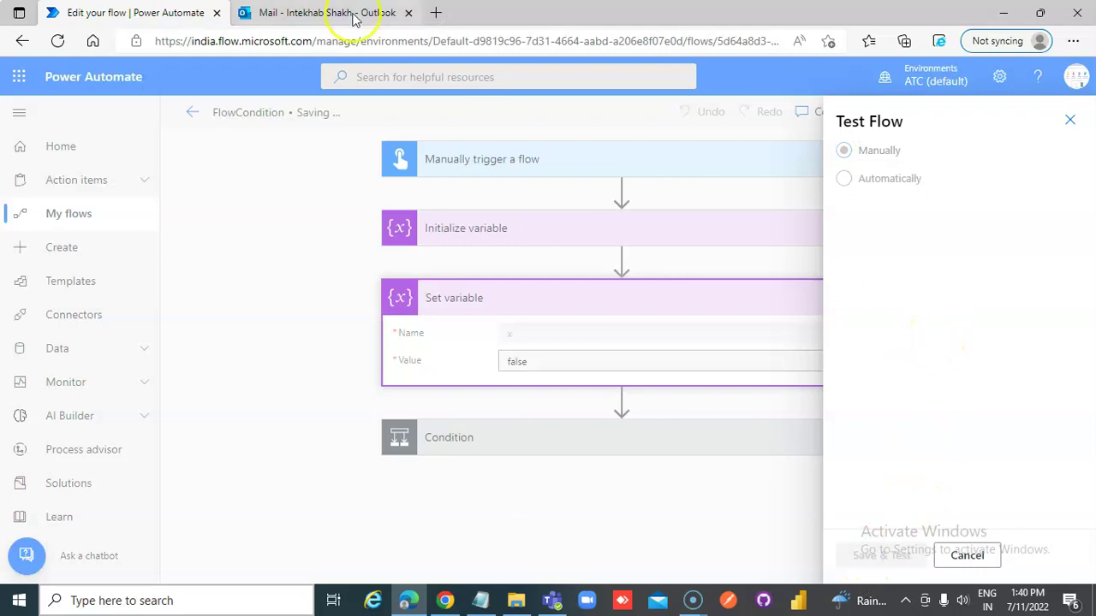
left_click(318, 12)
left_click(269, 276)
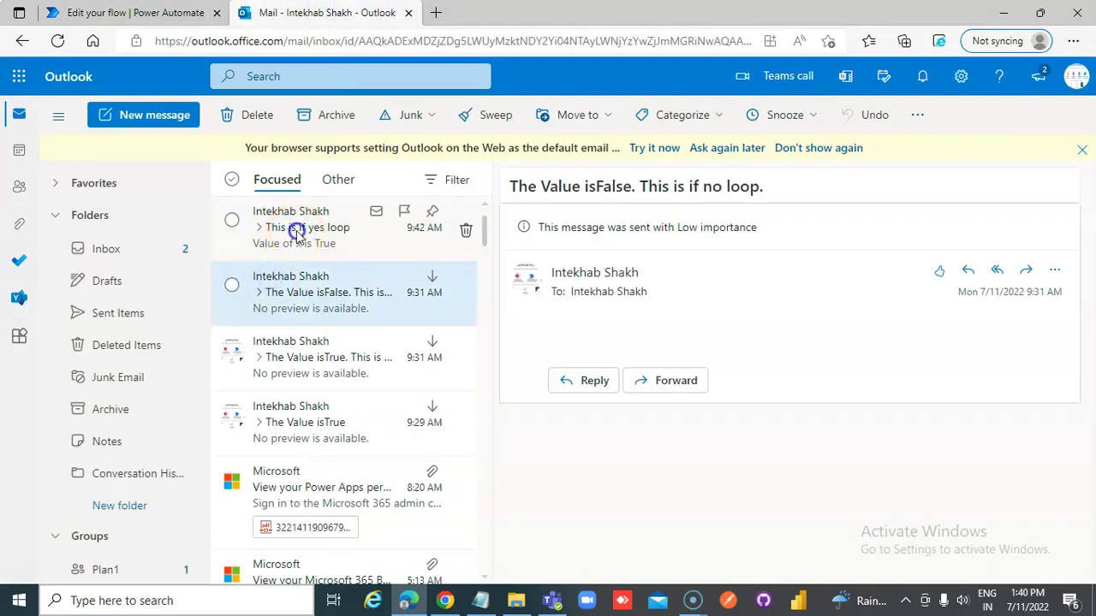
left_click(293, 233)
left_click(137, 12)
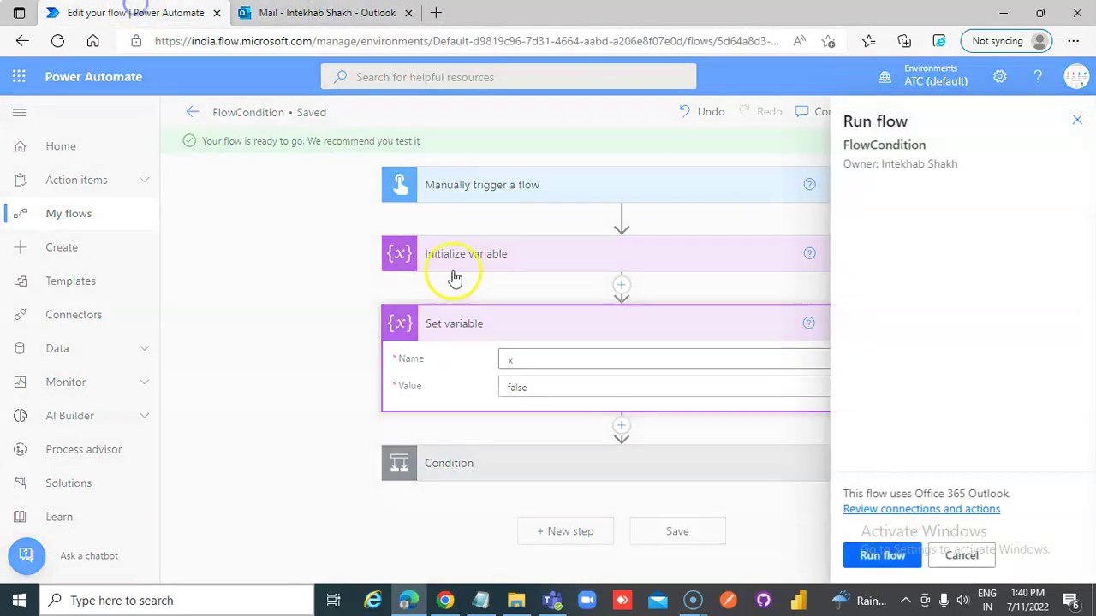
left_click(875, 555)
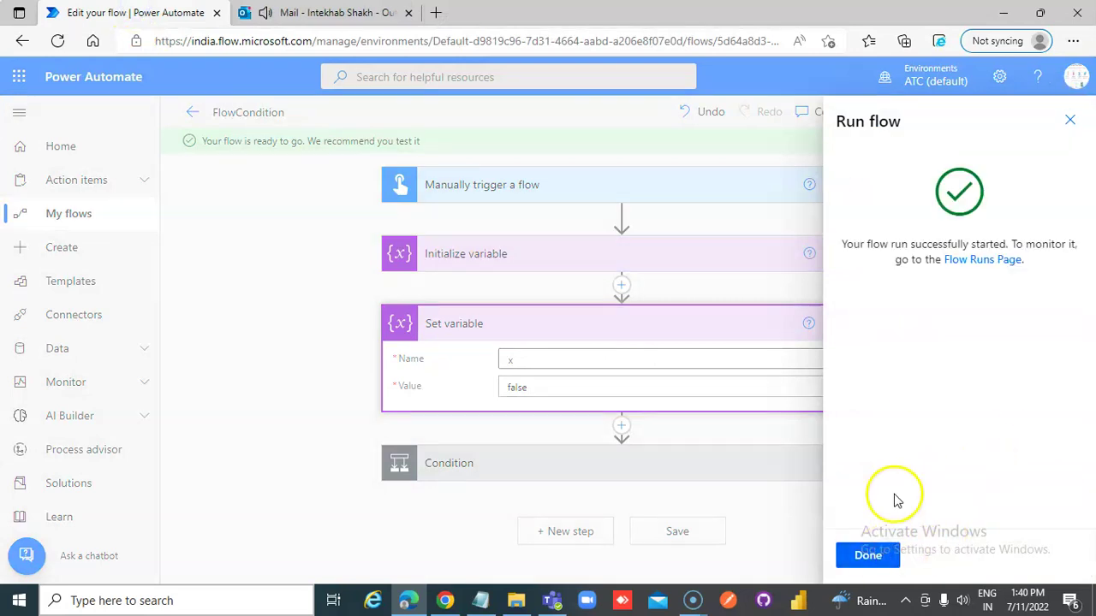
left_click(868, 555)
Check the newest 'This is if no loop' email reporting x is False in Outlook, then return to the run history
left_click(342, 13)
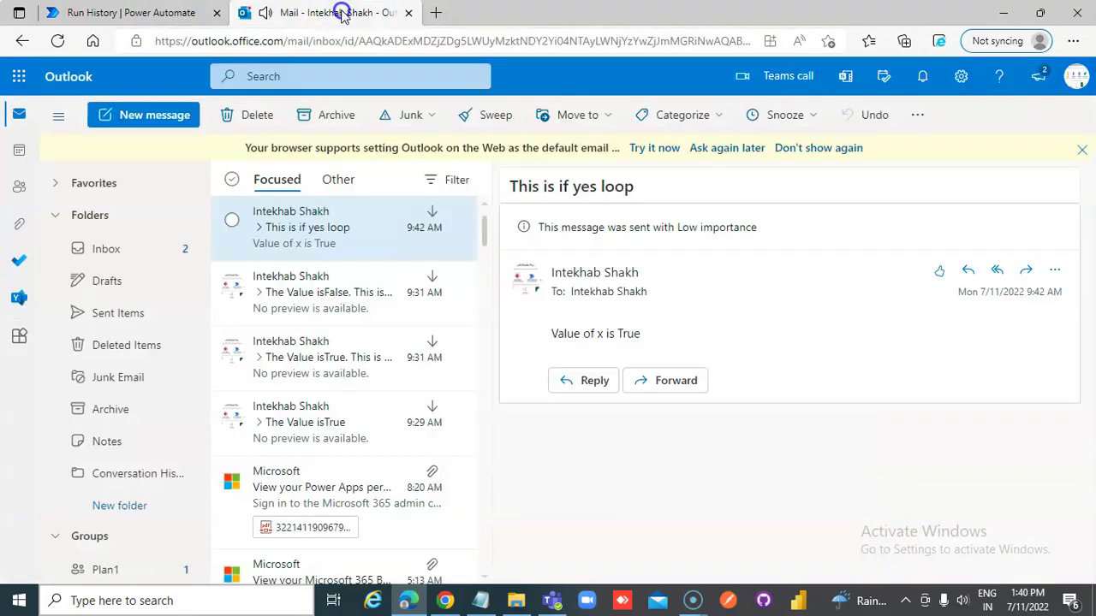
left_click(315, 226)
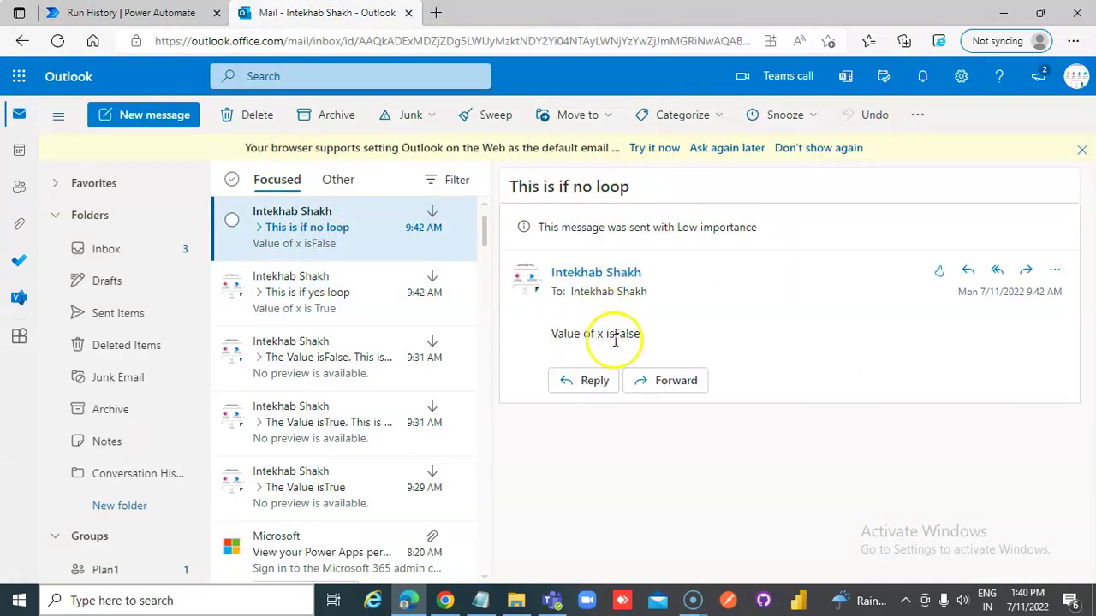
left_click(159, 8)
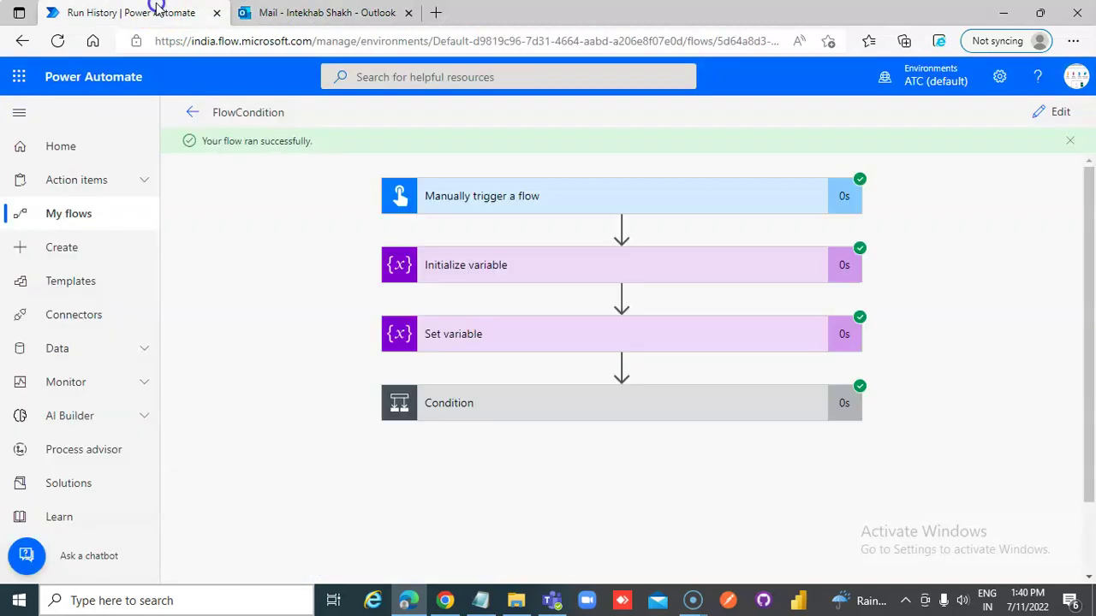
Reopen FlowCondition in the editor and expand its Condition step
left_click(192, 112)
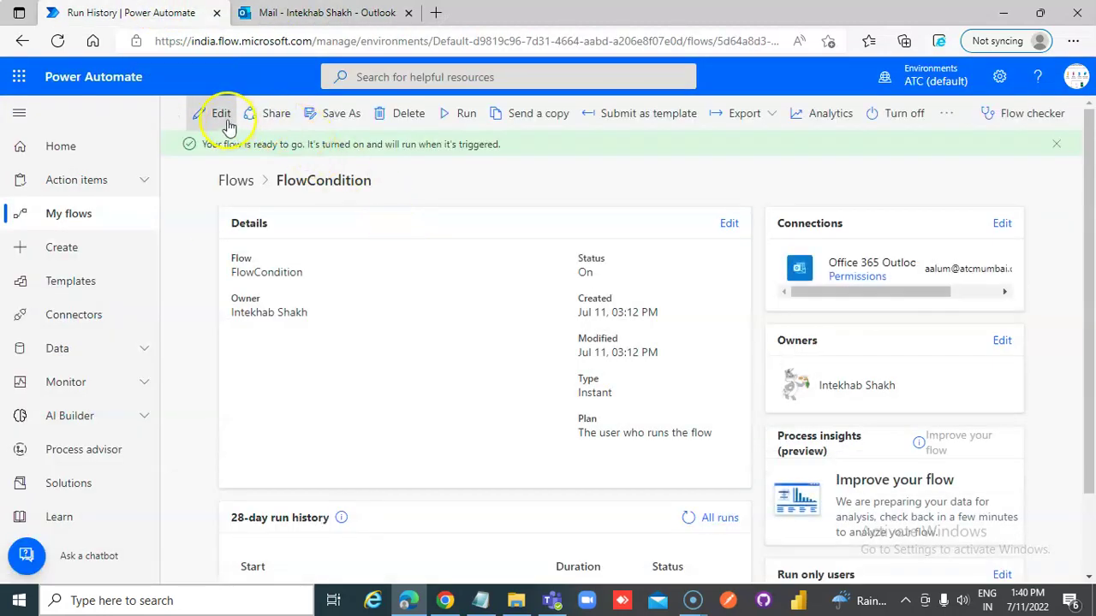
left_click(220, 114)
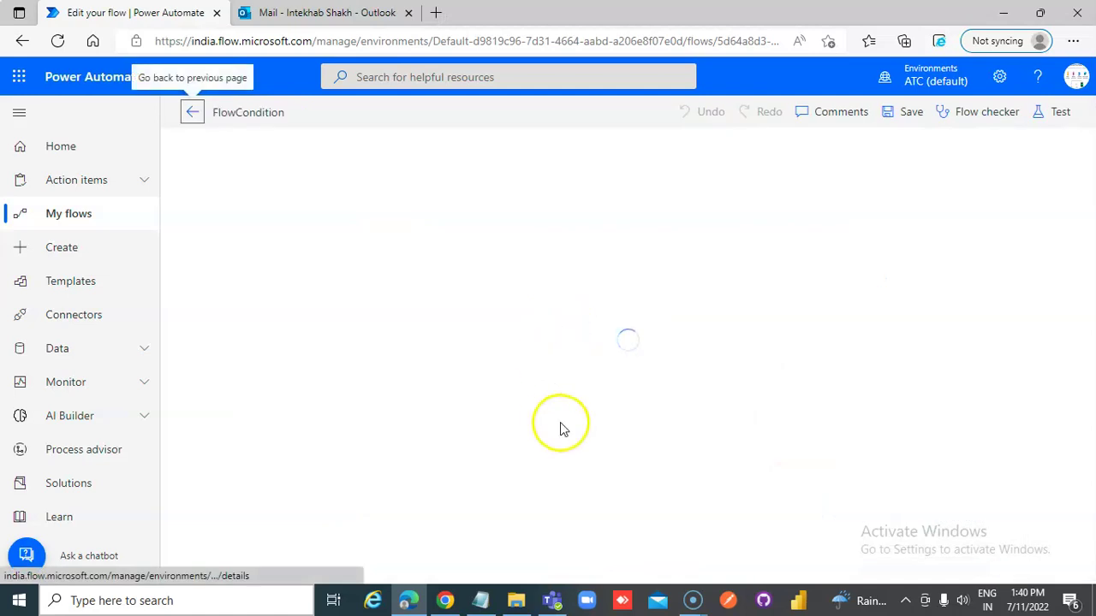
left_click(502, 370)
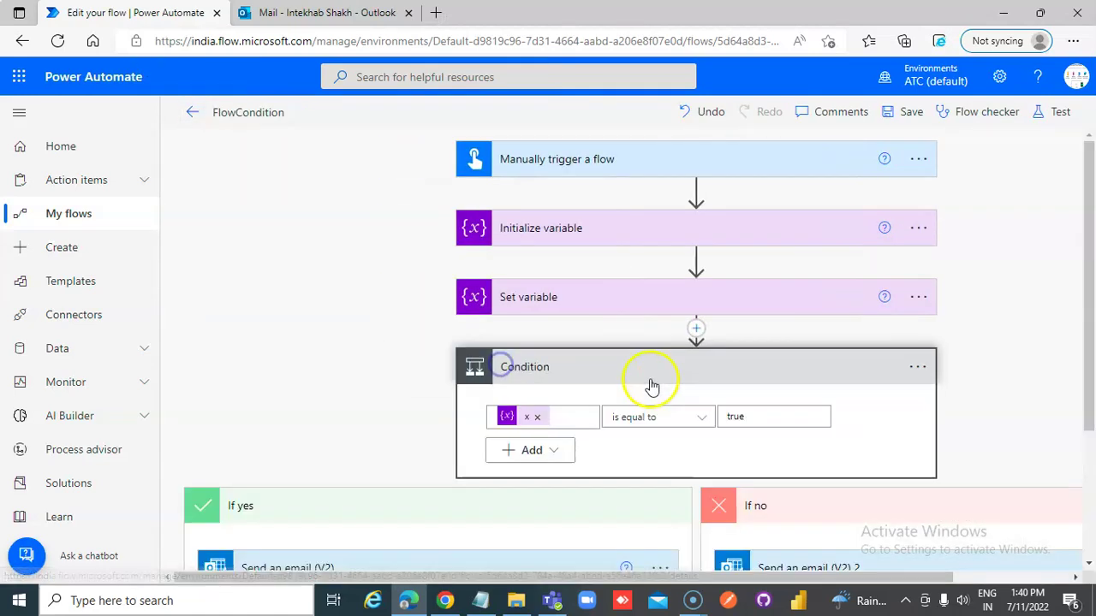
scroll(648, 384, "down", 2)
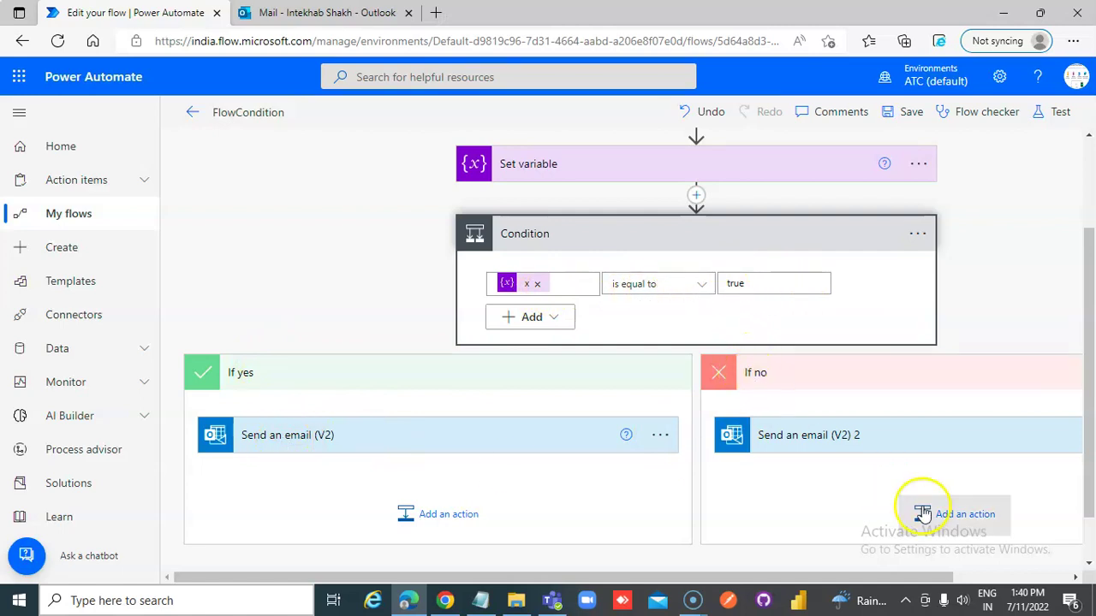
Review the yes and no branch Send an email (V2) bodies, then save the flow
left_click(379, 444)
scroll(381, 449, "down", 2)
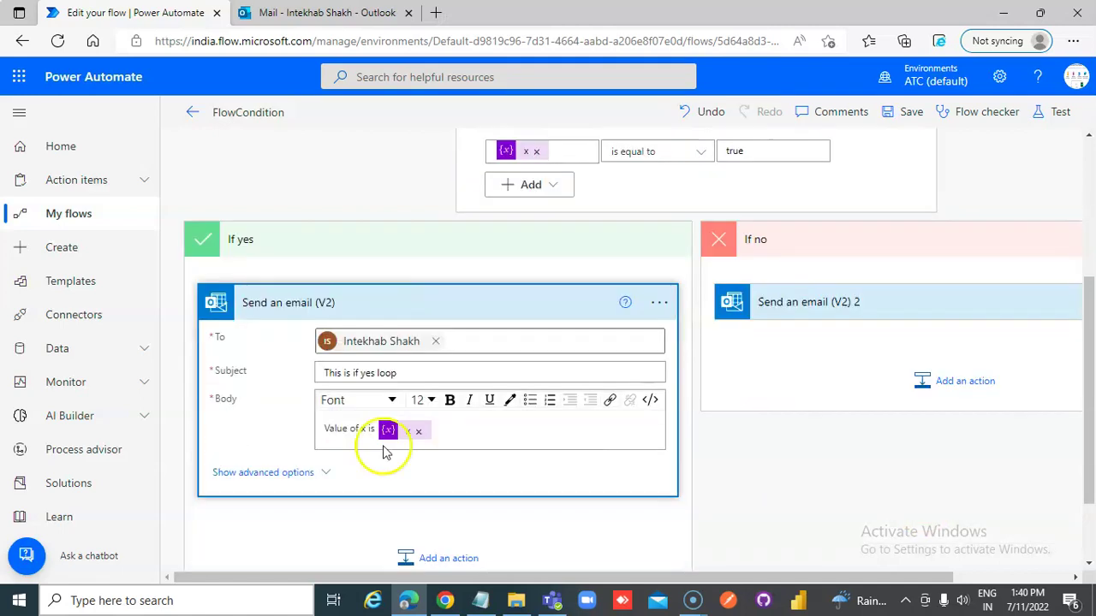
left_click(875, 312)
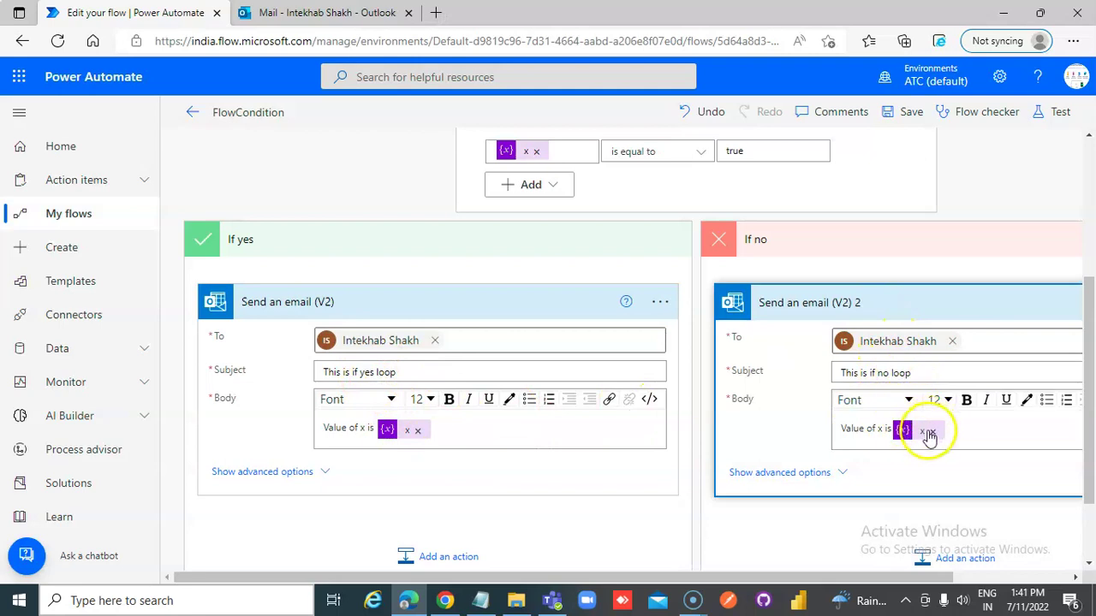
left_click(886, 430)
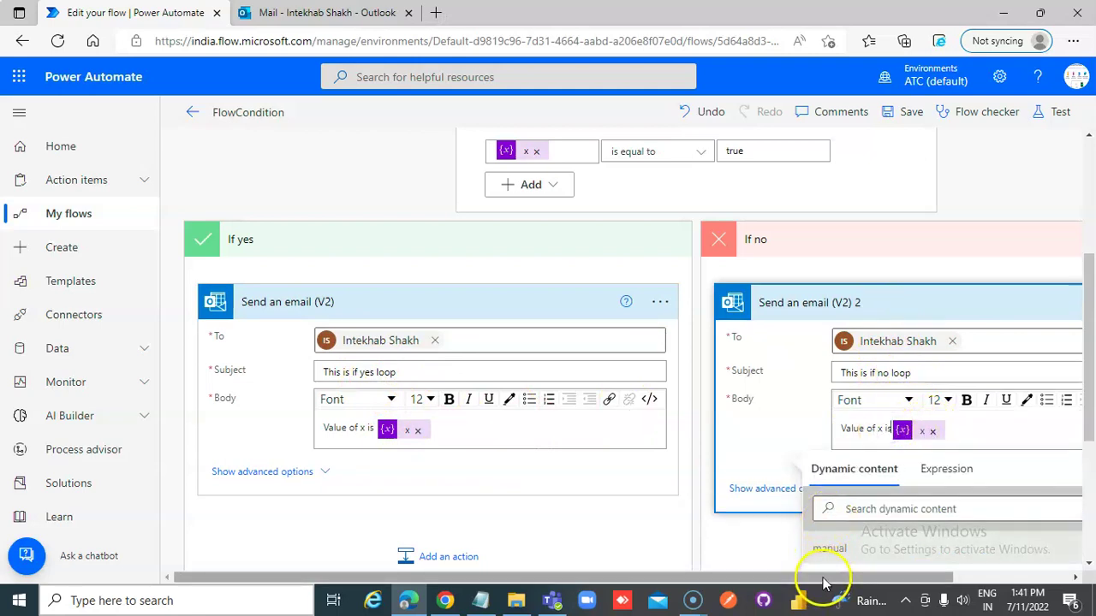
left_click(914, 113)
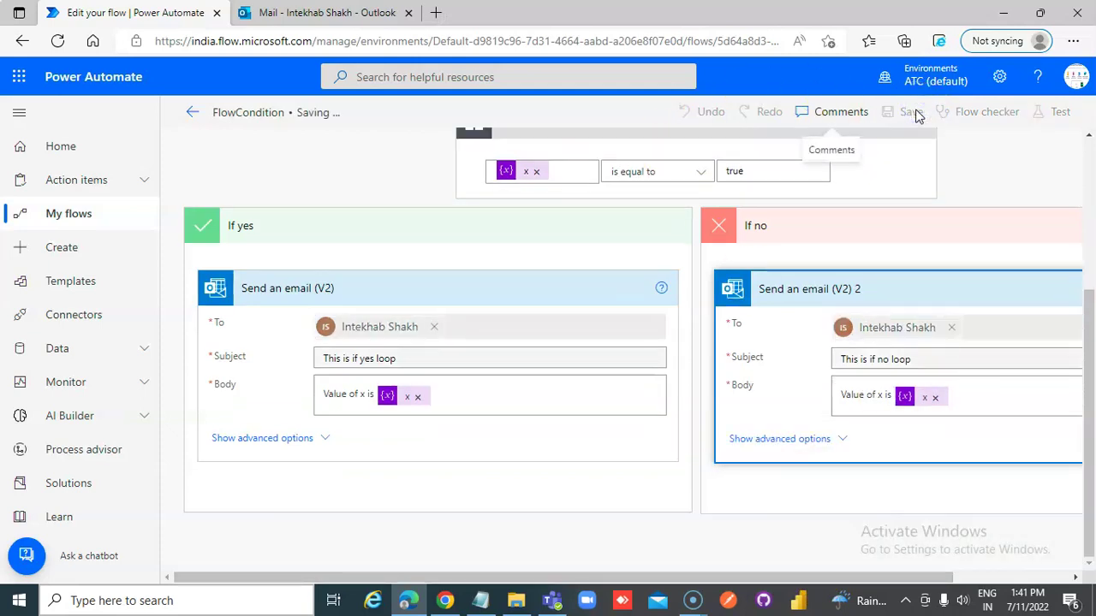